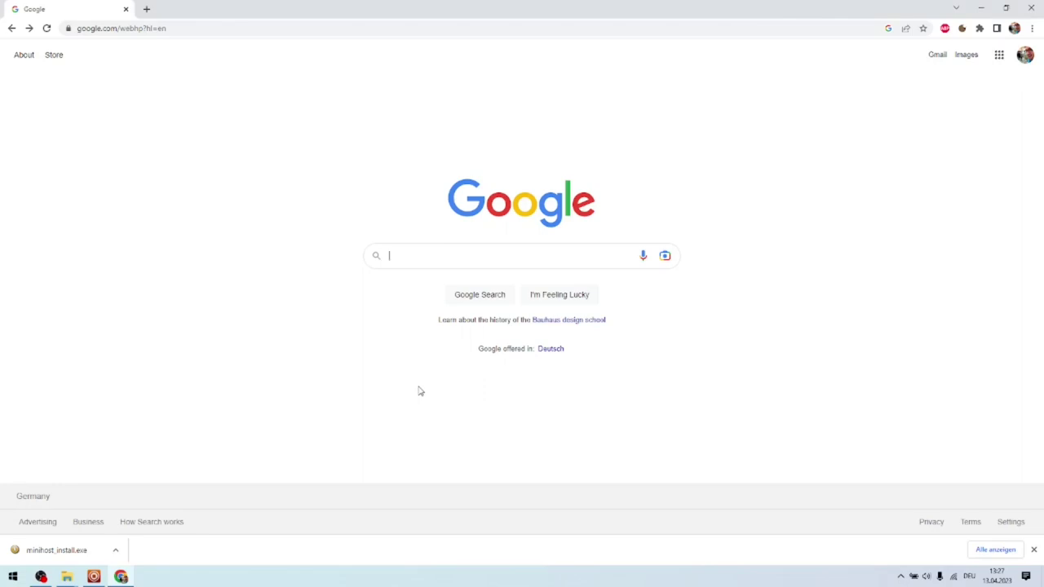
Step: Download minihost_install.exe from the Minihost Modular Internet Archive page, keeping it despite the warning
{"action": "type", "text": "il"}
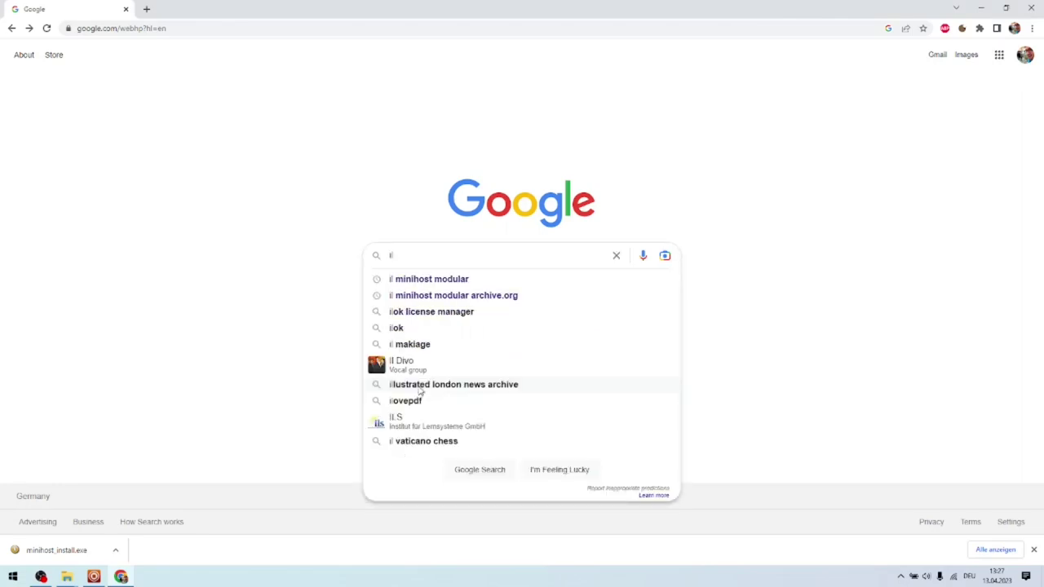
{"action": "key", "text": "Down"}
{"action": "key", "text": "Down"}
{"action": "left_click", "coordinate": [428, 297]}
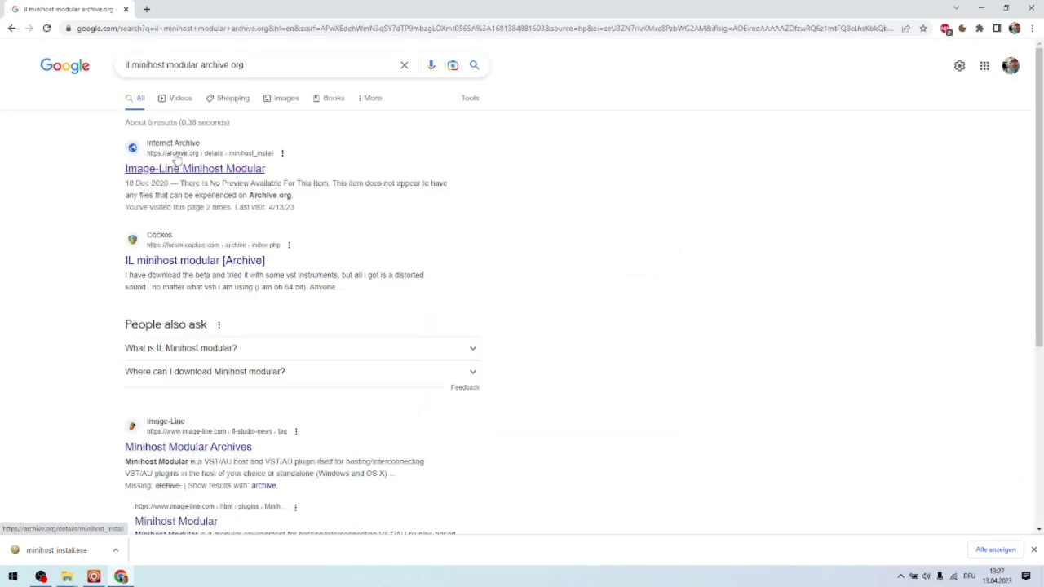
{"action": "left_click", "coordinate": [181, 168]}
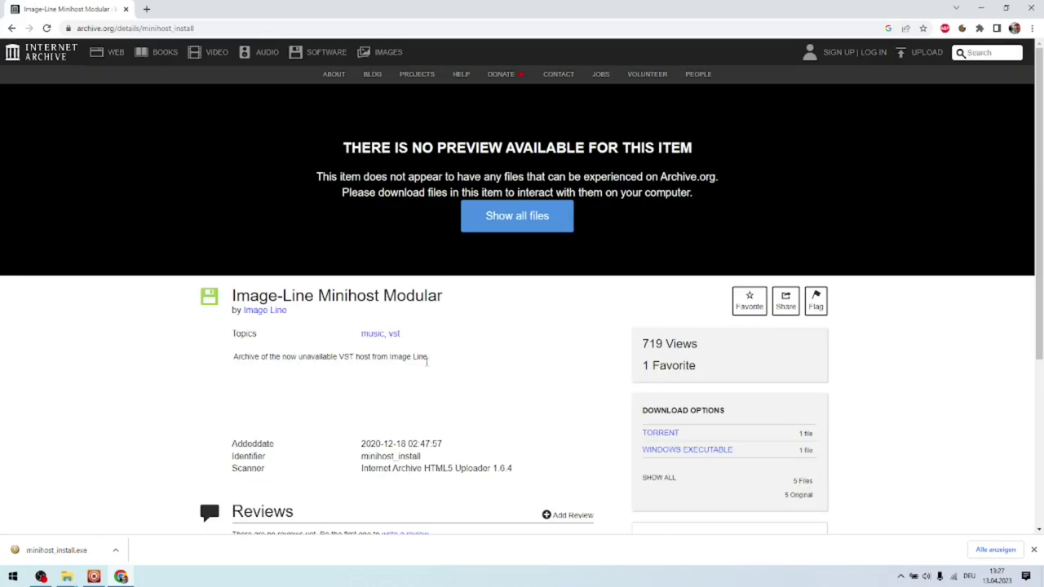
{"action": "left_click", "coordinate": [678, 458]}
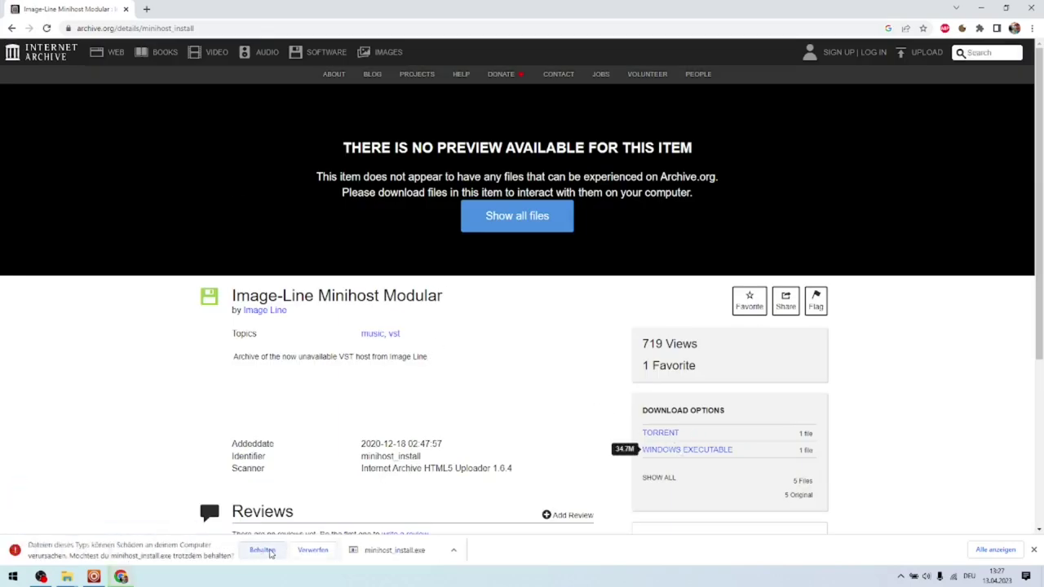
{"action": "left_click", "coordinate": [262, 551]}
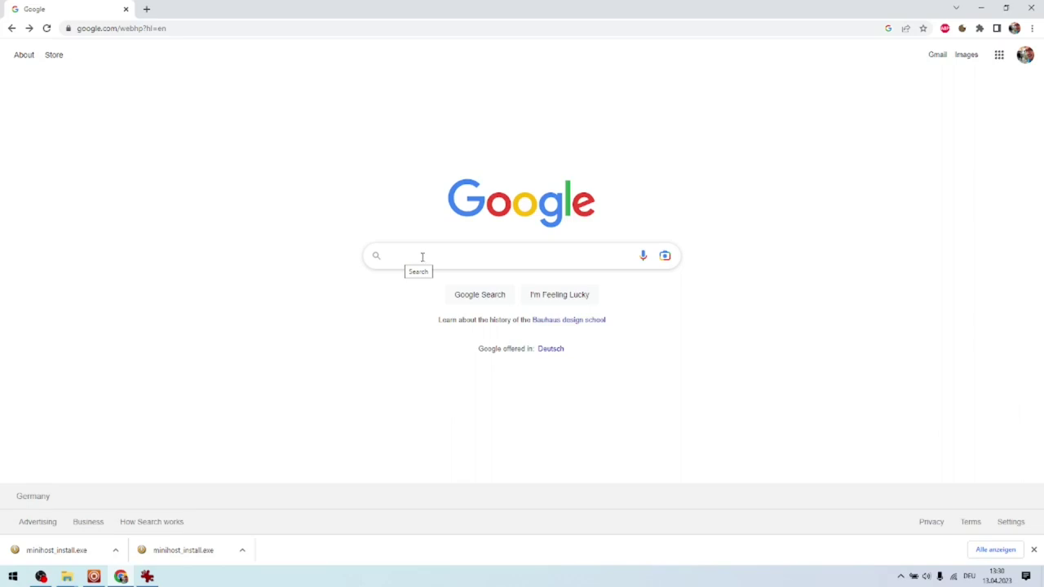
Step: Search 'chordz plugin' and download the Chordz v1.13 zip from CodeFN42's download page
{"action": "left_click", "coordinate": [424, 257]}
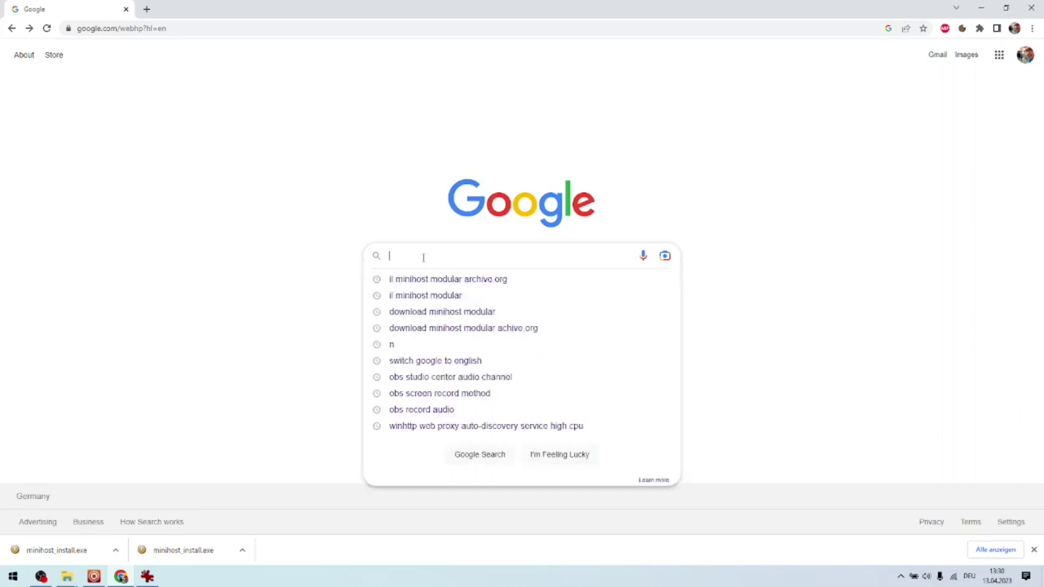
{"action": "type", "text": "chor"}
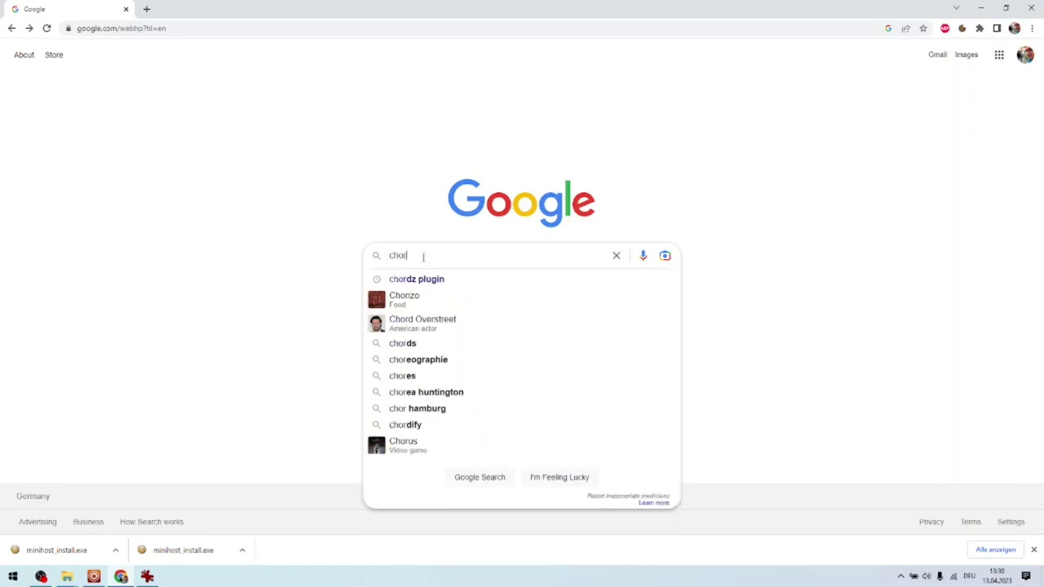
{"action": "type", "text": "dz"}
{"action": "key", "text": "Down"}
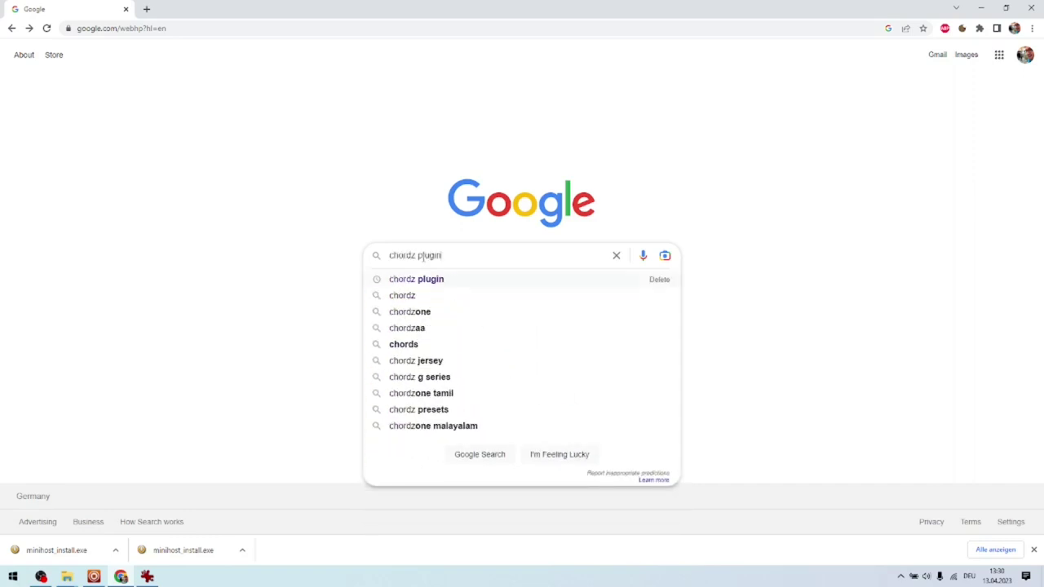
{"action": "key", "text": "Return"}
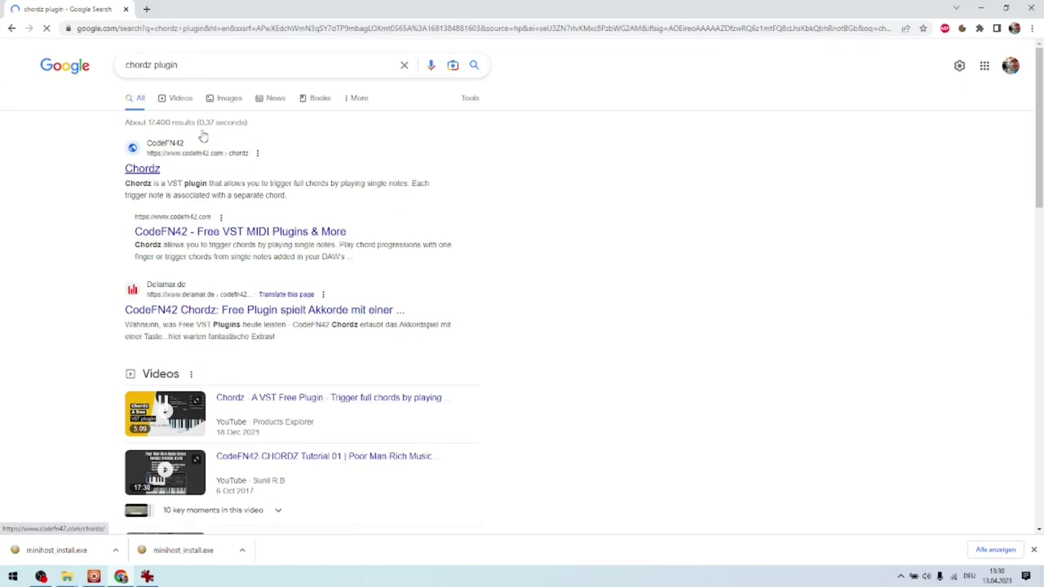
{"action": "left_click", "coordinate": [151, 171]}
{"action": "left_click", "coordinate": [663, 168]}
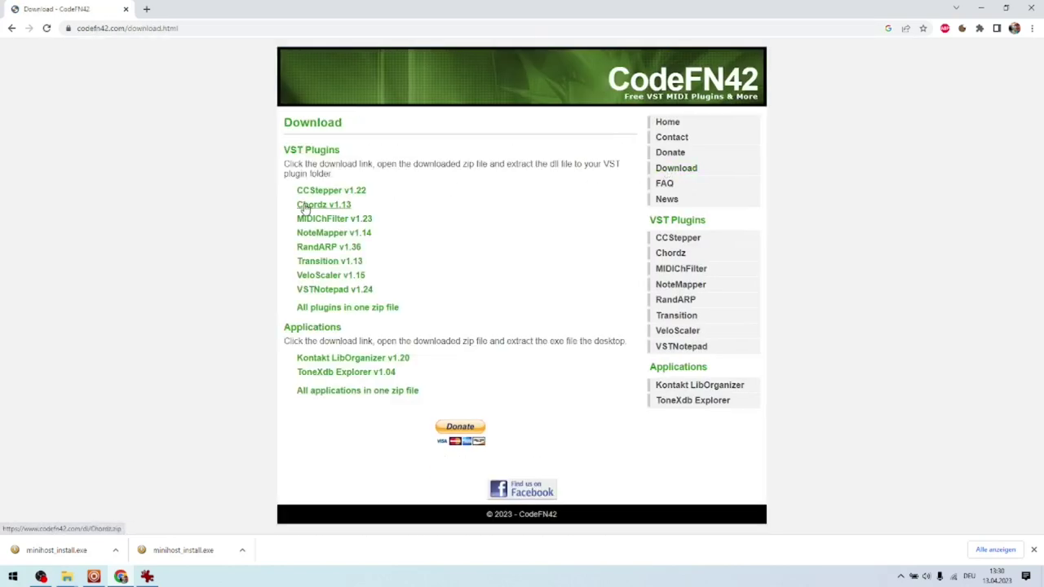
{"action": "left_click", "coordinate": [304, 206]}
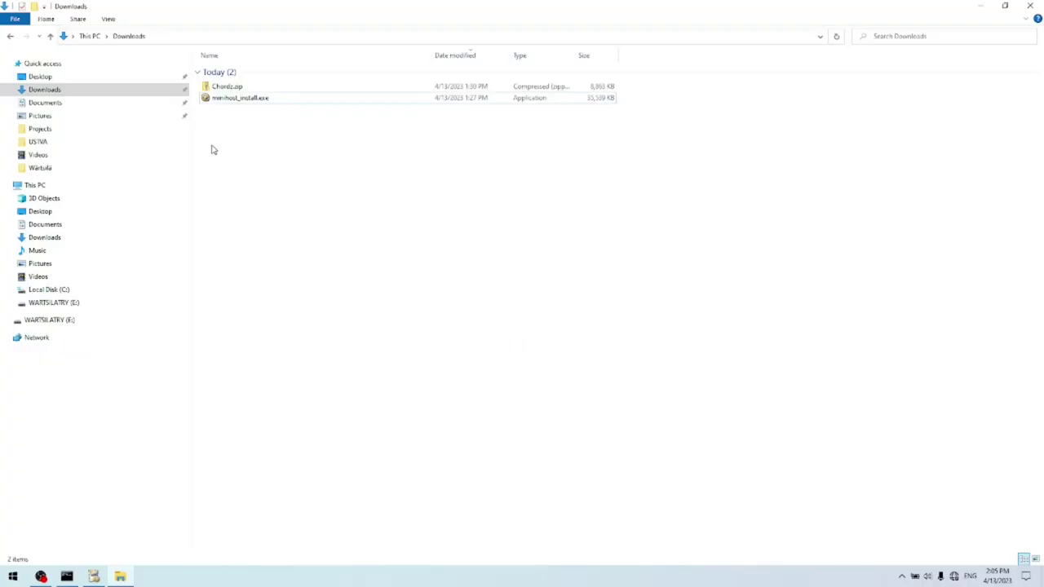
Step: Run minihost_install.exe, accept the licence, and keep the default components and data location
{"action": "left_click", "coordinate": [224, 101]}
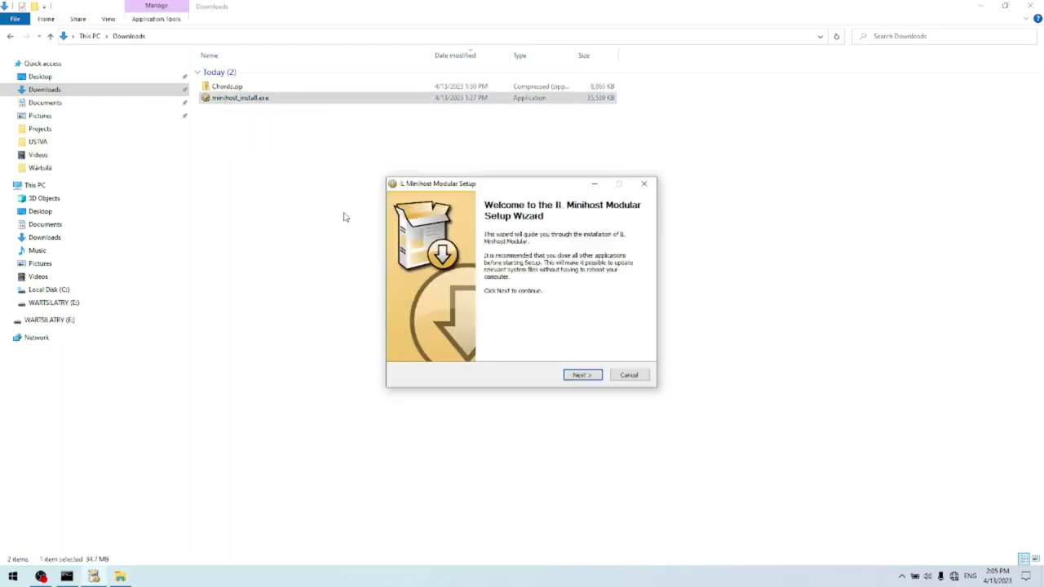
{"action": "left_click", "coordinate": [581, 376]}
{"action": "left_click", "coordinate": [581, 375]}
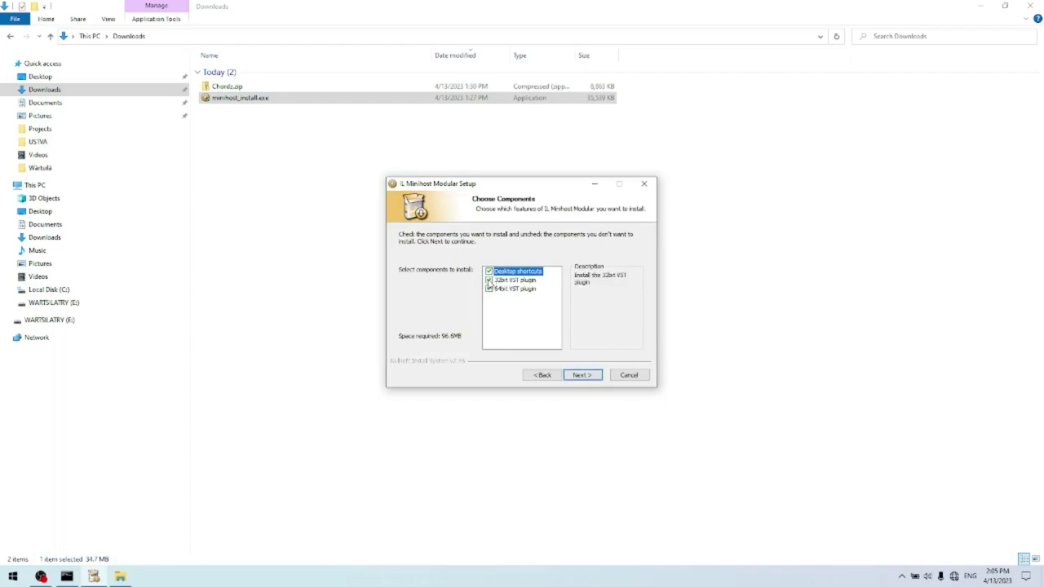
{"action": "left_click", "coordinate": [581, 376]}
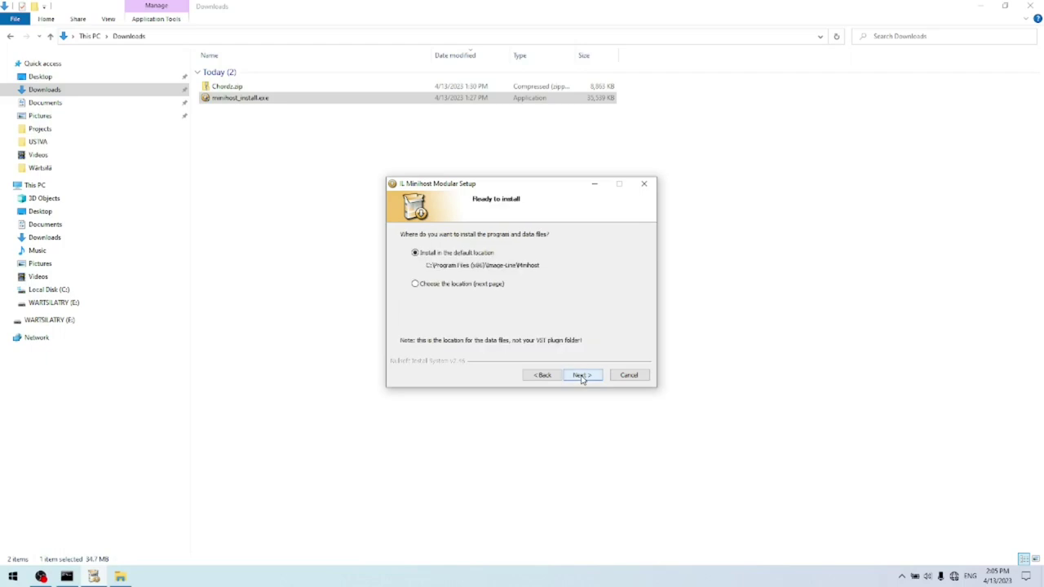
{"action": "left_click", "coordinate": [581, 375]}
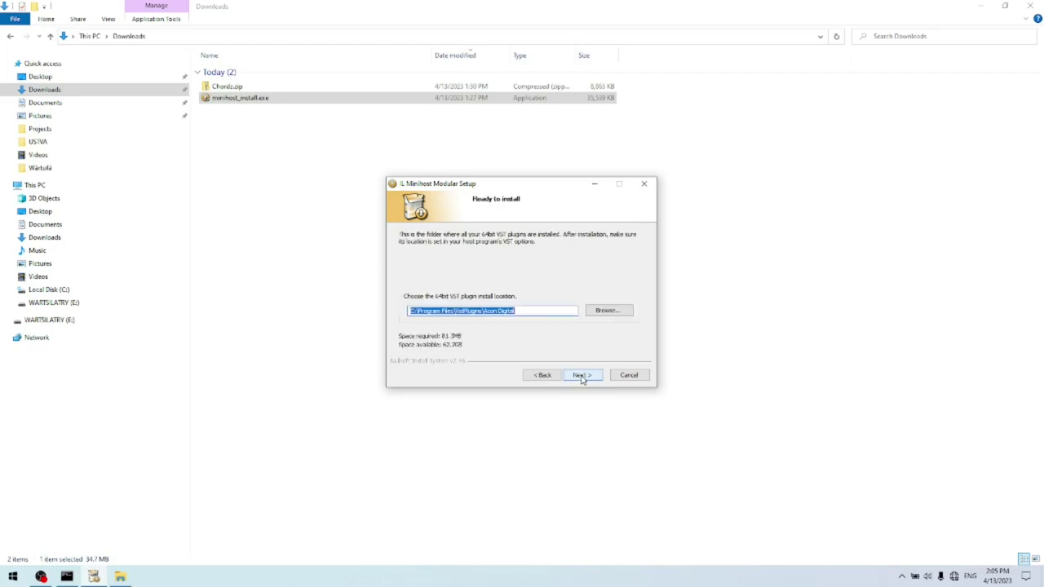
Step: Set the 64-bit VST plugin folder to C:\Program Files\VSTPlugins
{"action": "left_click", "coordinate": [599, 314]}
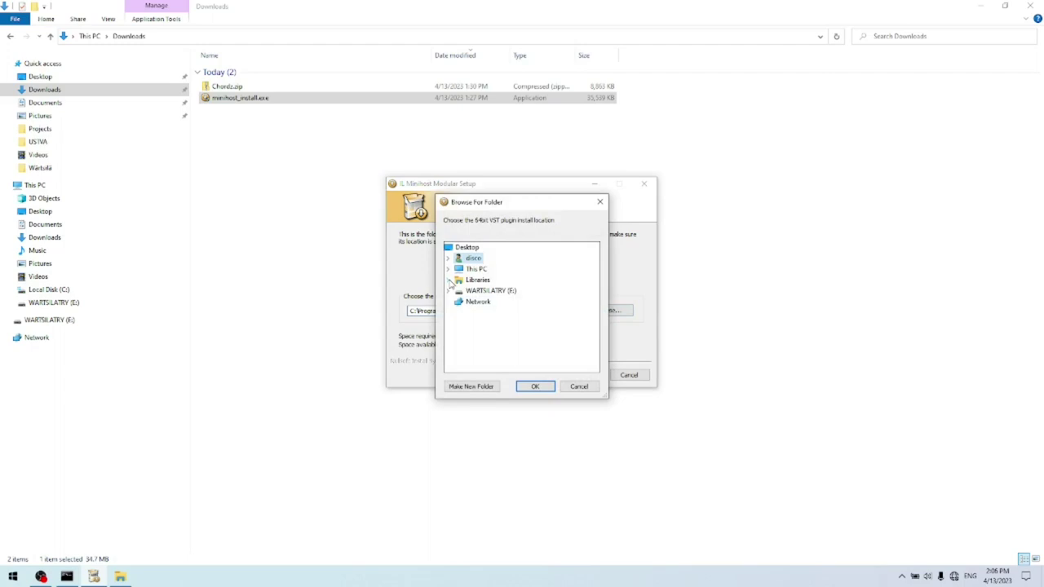
{"action": "left_click", "coordinate": [448, 270]}
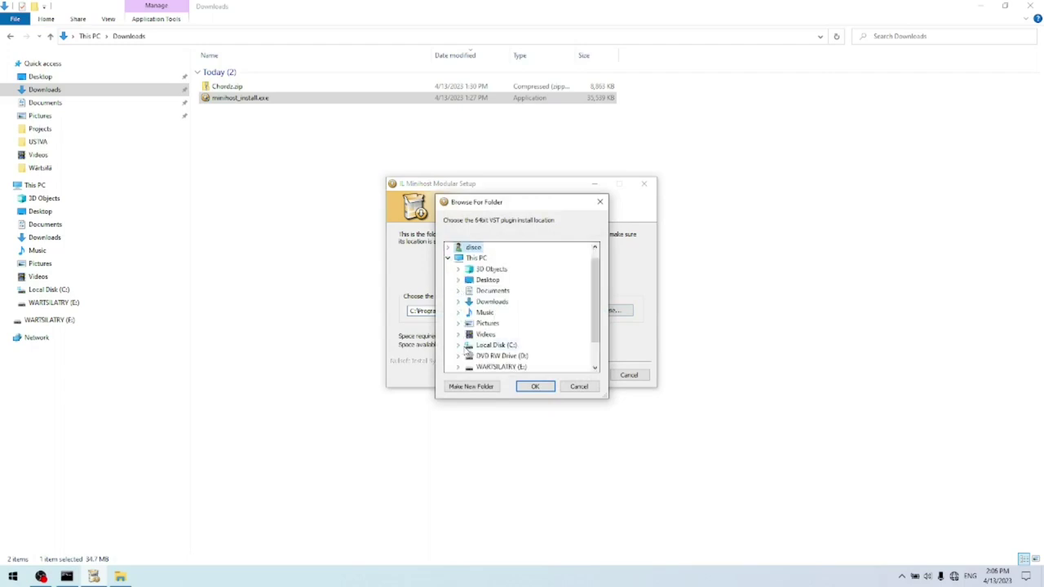
{"action": "left_click", "coordinate": [460, 346]}
{"action": "scroll", "coordinate": [466, 347], "scroll_direction": "down", "scroll_amount": 2}
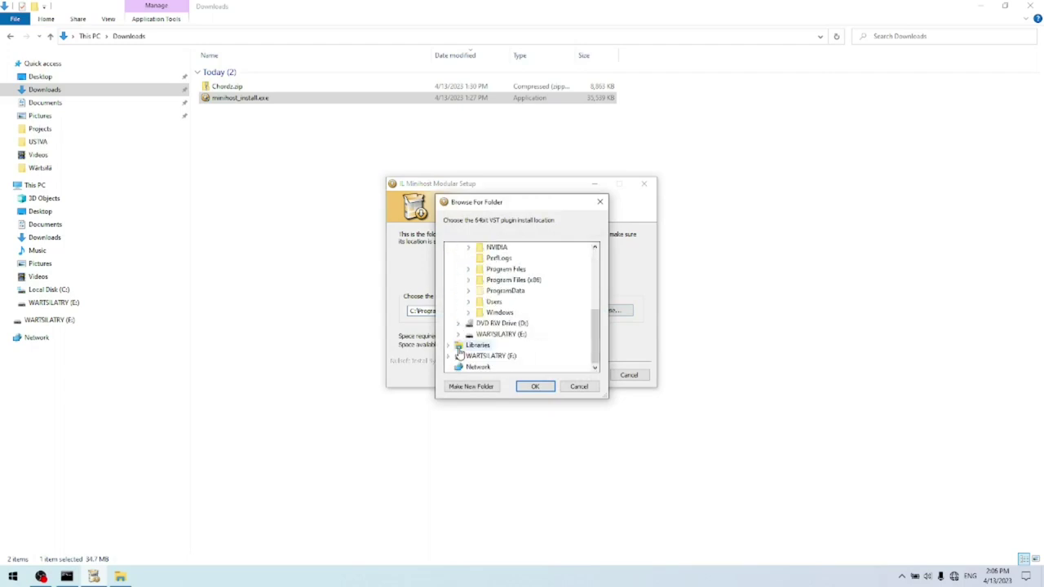
{"action": "left_click", "coordinate": [469, 270]}
{"action": "scroll", "coordinate": [481, 334], "scroll_direction": "down", "scroll_amount": 5}
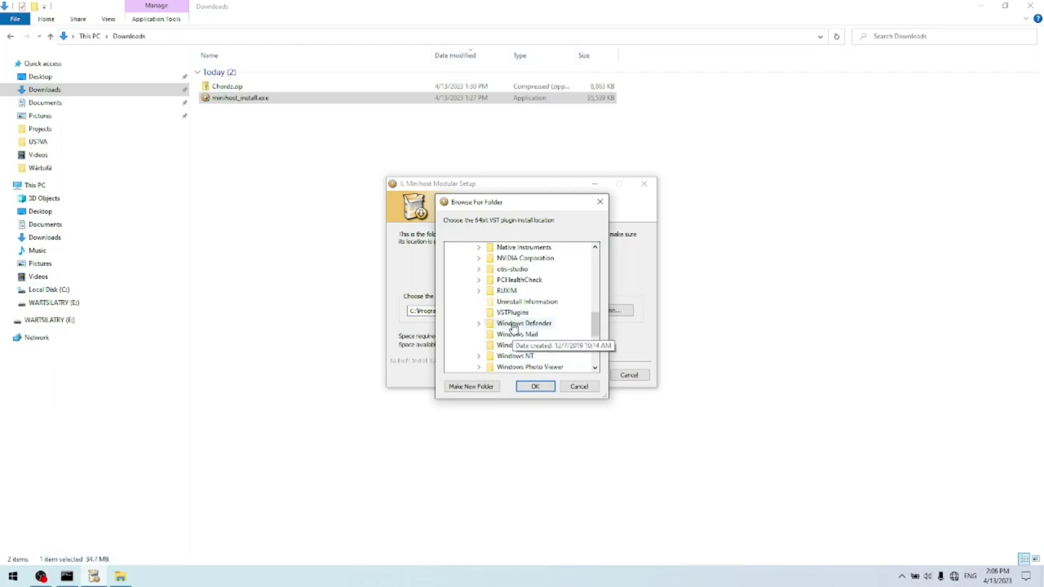
{"action": "left_click", "coordinate": [512, 313]}
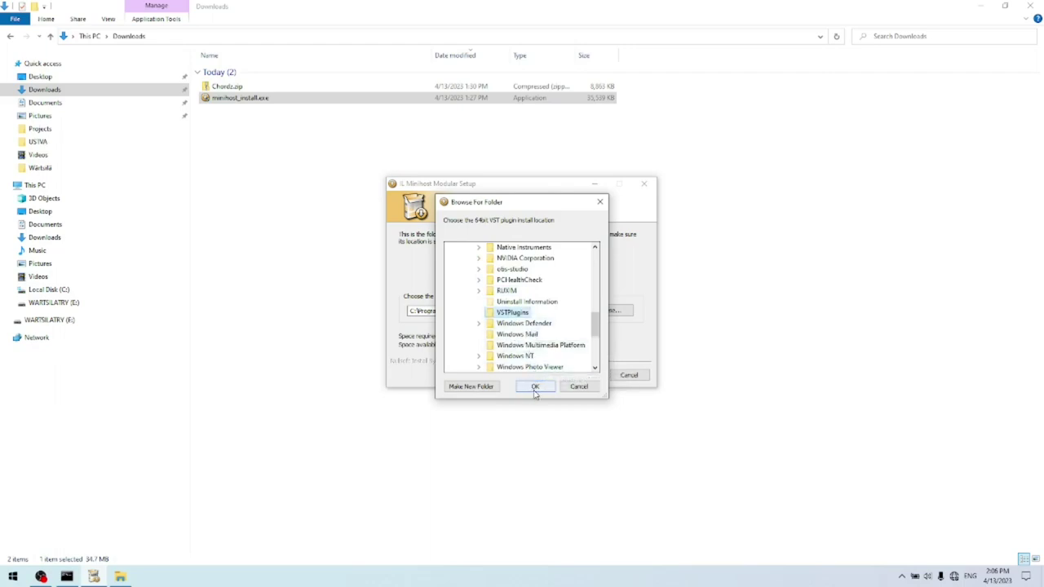
{"action": "left_click", "coordinate": [535, 390]}
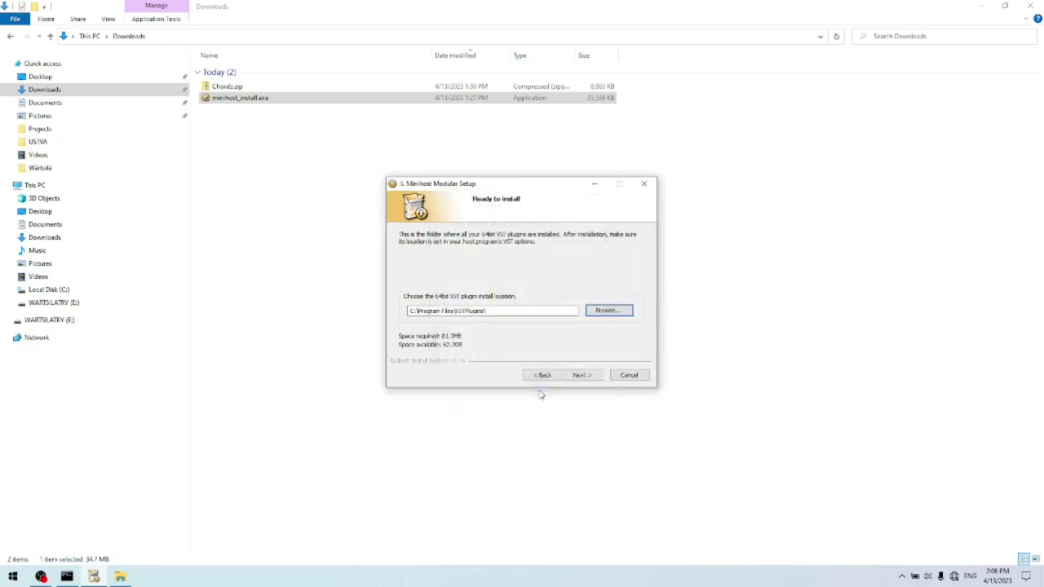
Step: Install Minihost Modular and close the finished setup wizard
{"action": "left_click", "coordinate": [579, 376]}
{"action": "left_click", "coordinate": [581, 376]}
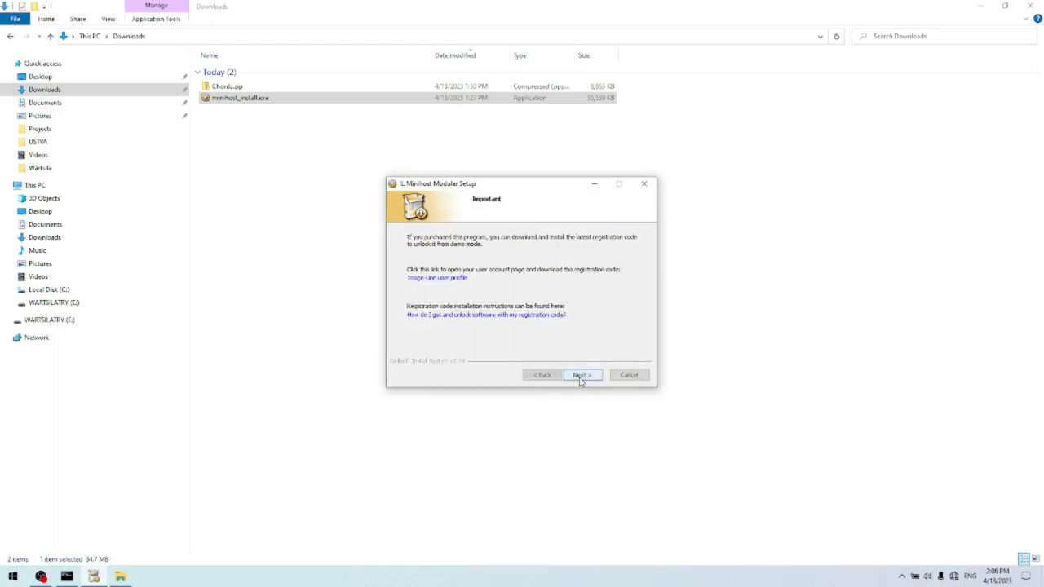
{"action": "left_click", "coordinate": [581, 375]}
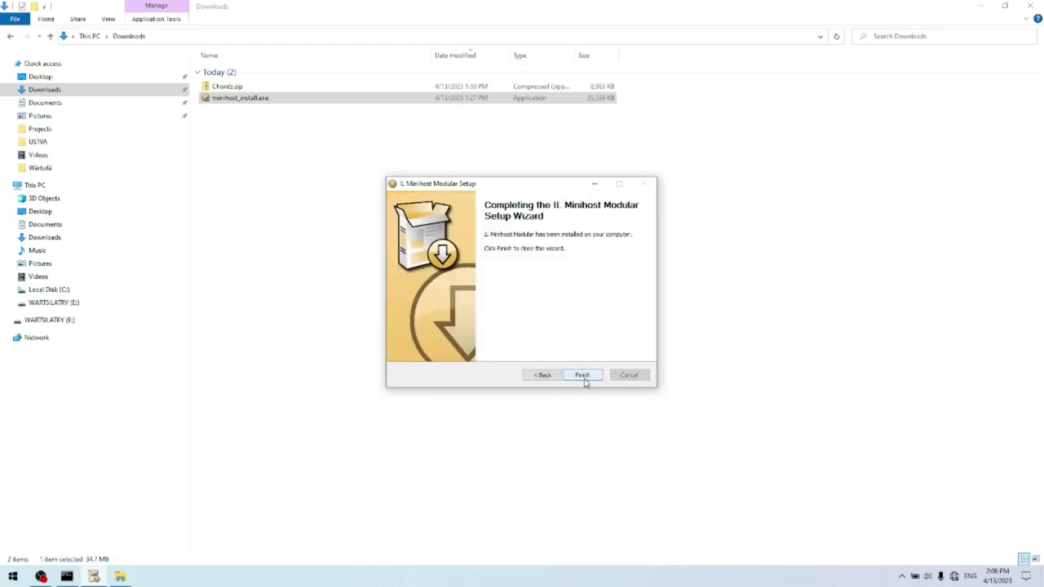
{"action": "left_click", "coordinate": [582, 376]}
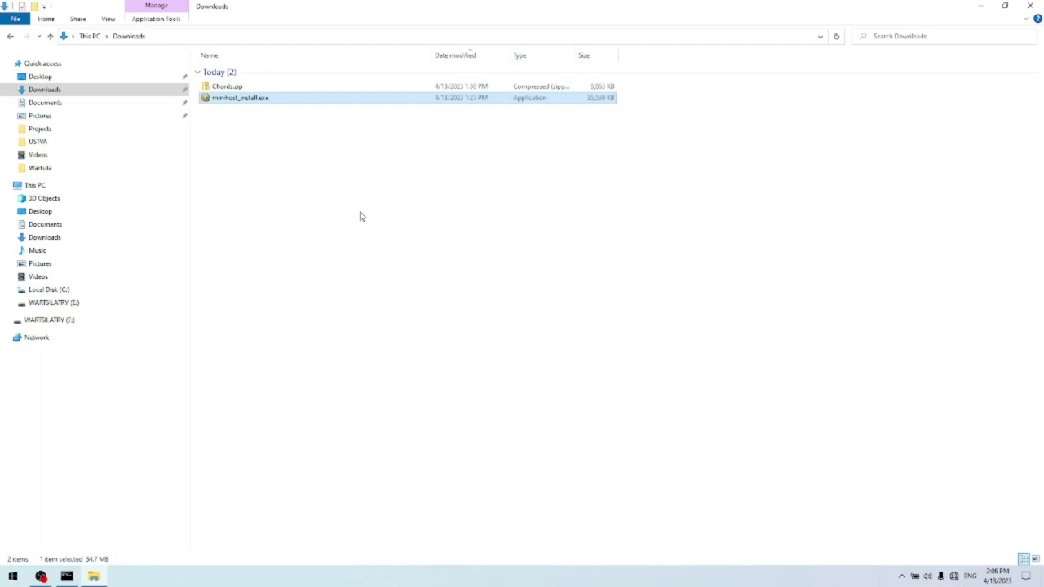
Step: Extract Chordz.zip into a Chordz folder in Downloads and copy Chordz.dll
{"action": "right_click", "coordinate": [235, 90]}
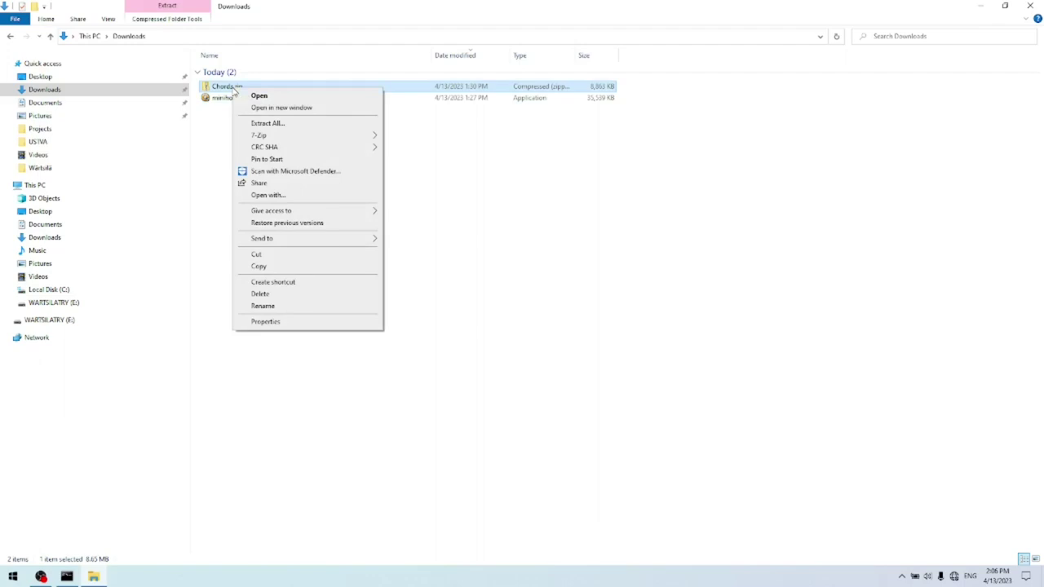
{"action": "left_click", "coordinate": [268, 124]}
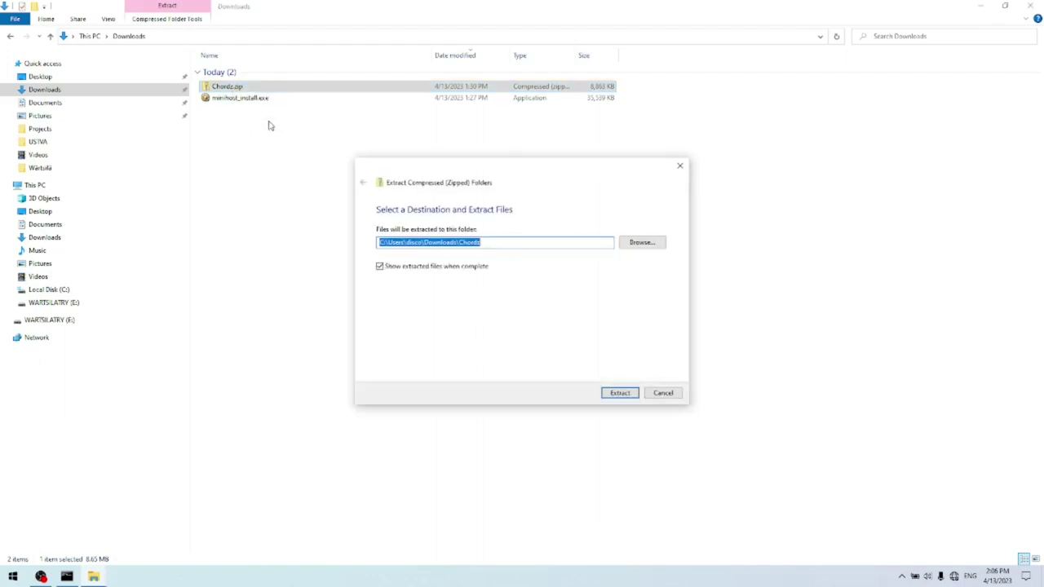
{"action": "left_click", "coordinate": [618, 395]}
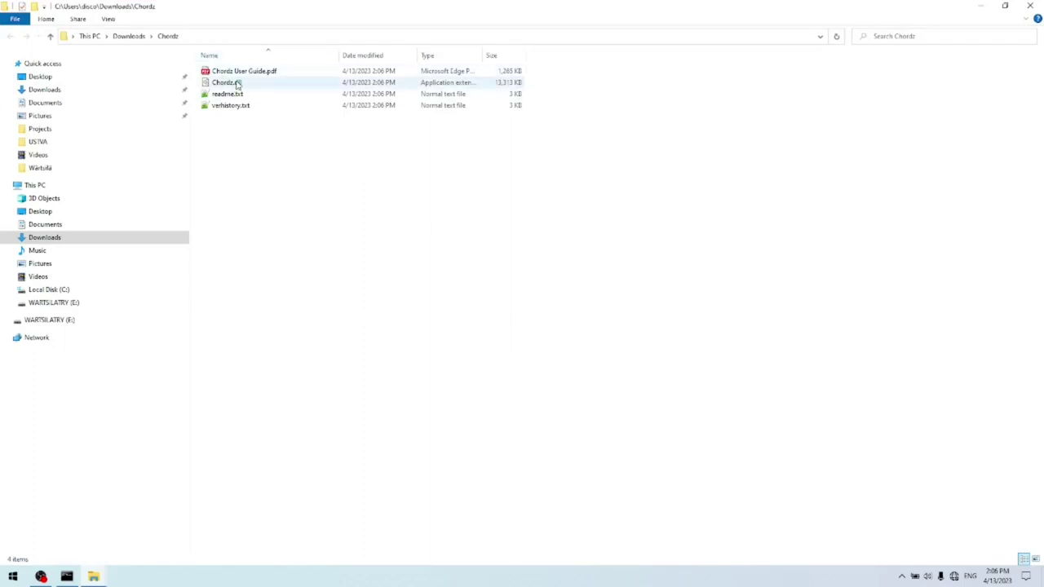
{"action": "left_click", "coordinate": [237, 84]}
{"action": "right_click", "coordinate": [236, 83]}
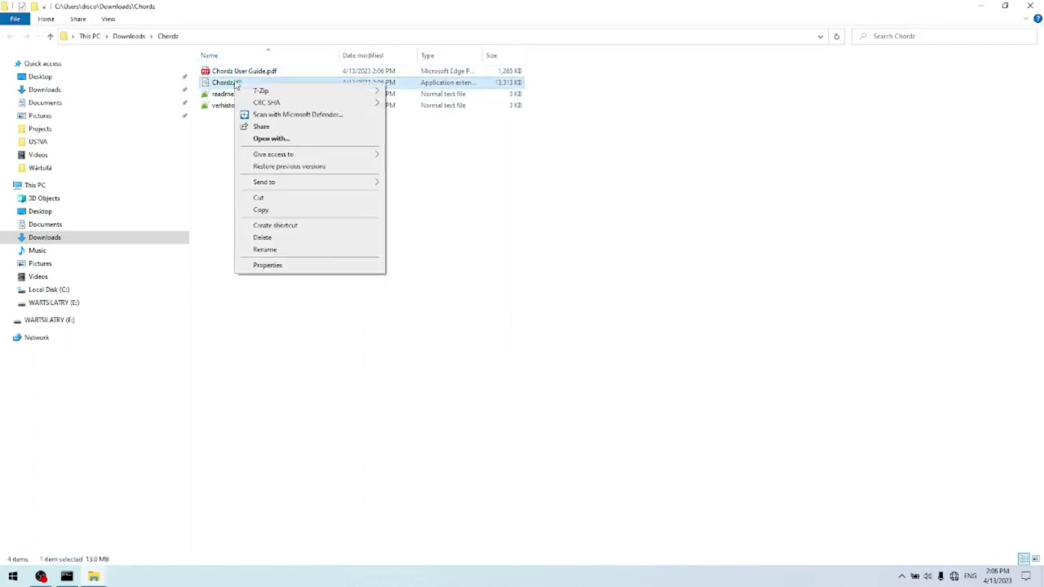
{"action": "left_click", "coordinate": [261, 209]}
Step: Paste Chordz.dll into C:\Program Files\VSTPlugins
{"action": "left_click", "coordinate": [51, 290]}
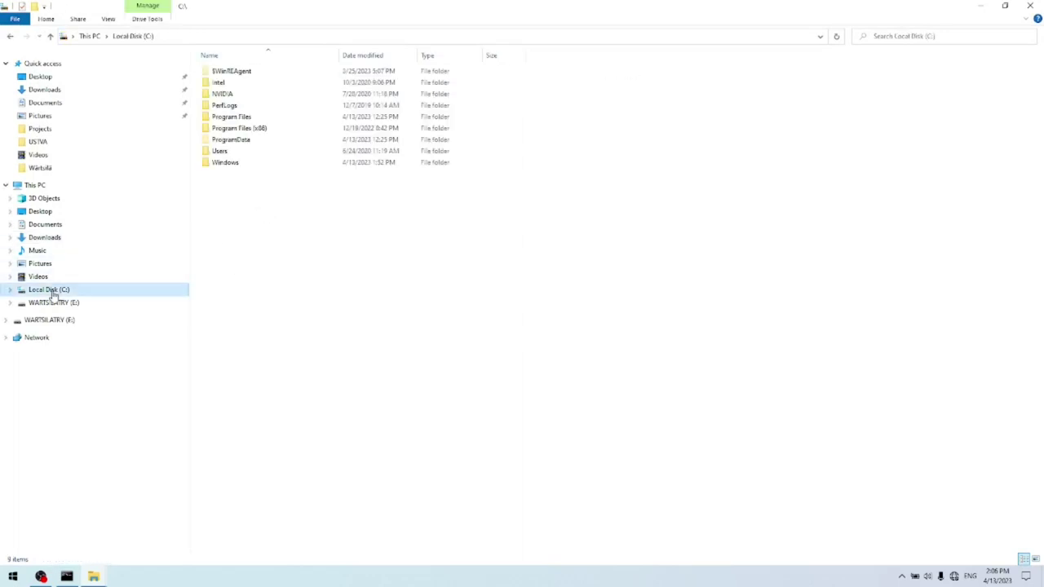
{"action": "double_click", "coordinate": [246, 119]}
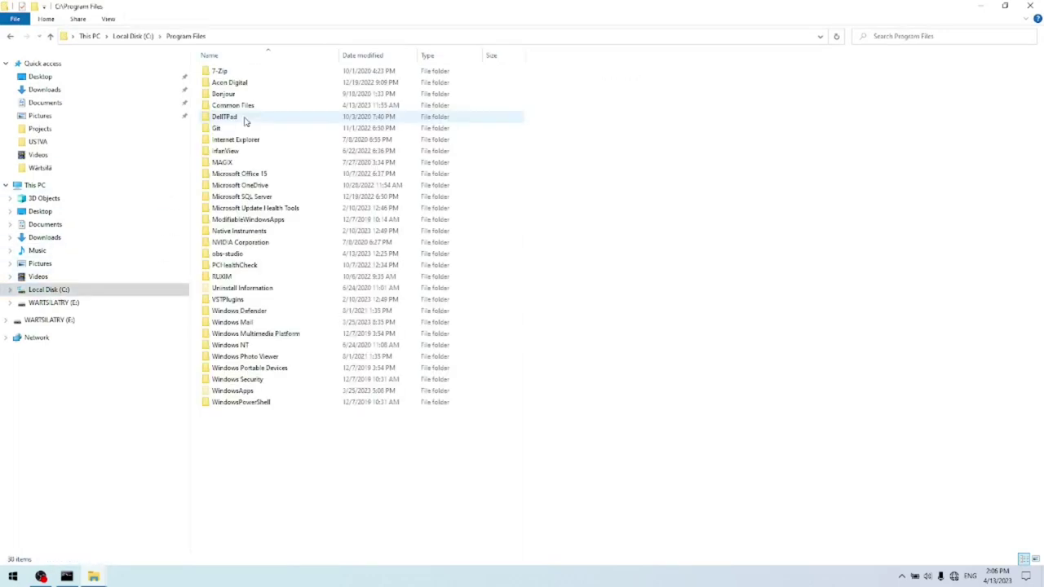
{"action": "left_click", "coordinate": [231, 303]}
{"action": "double_click", "coordinate": [231, 302]}
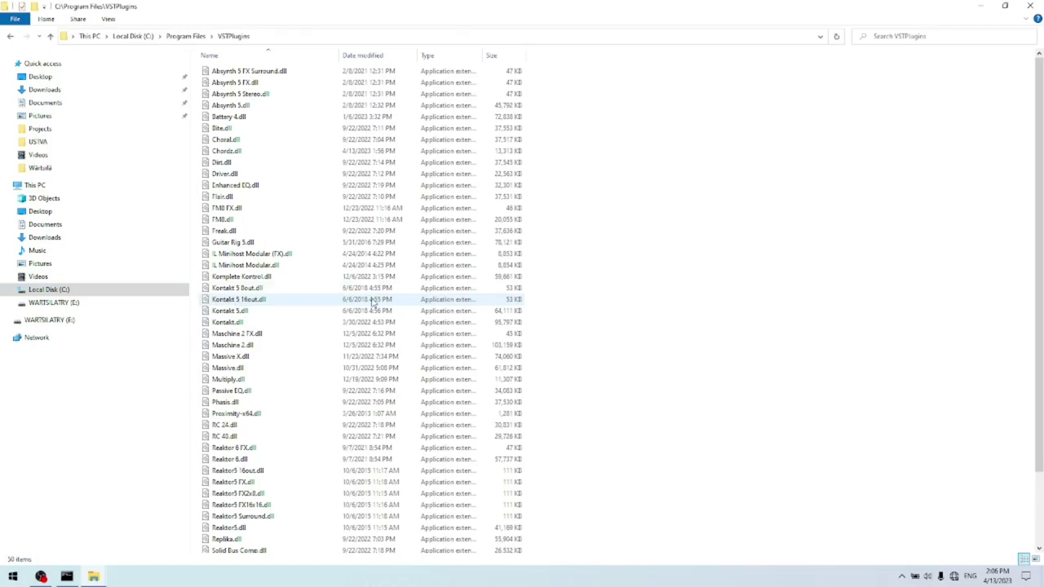
{"action": "right_click", "coordinate": [615, 246]}
{"action": "left_click", "coordinate": [638, 320]}
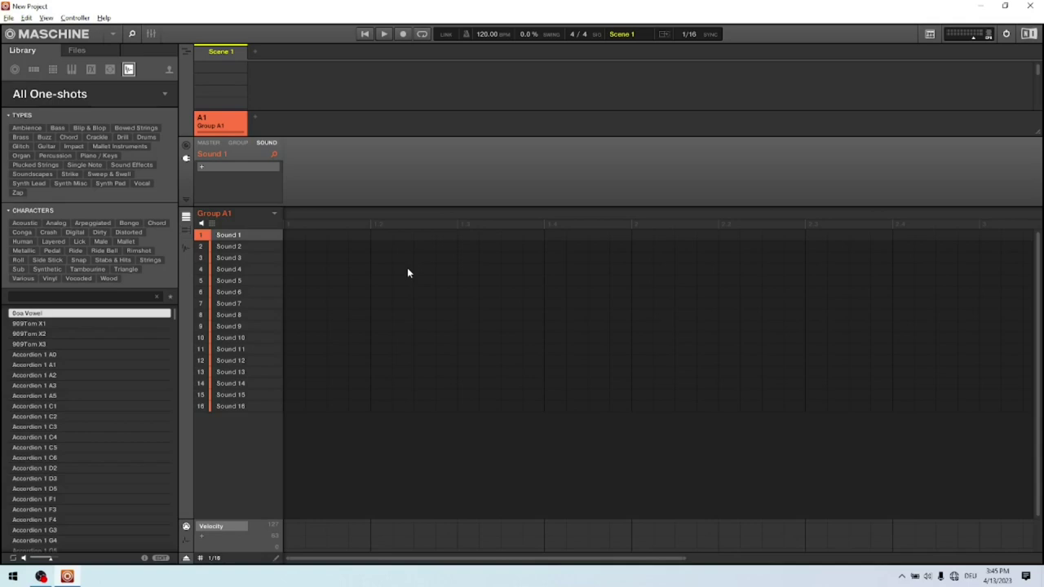
Step: Rescan plug-ins in Maschine's Preferences Plug-ins page so Minihost Modular and Chordz appear
{"action": "left_click", "coordinate": [8, 17]}
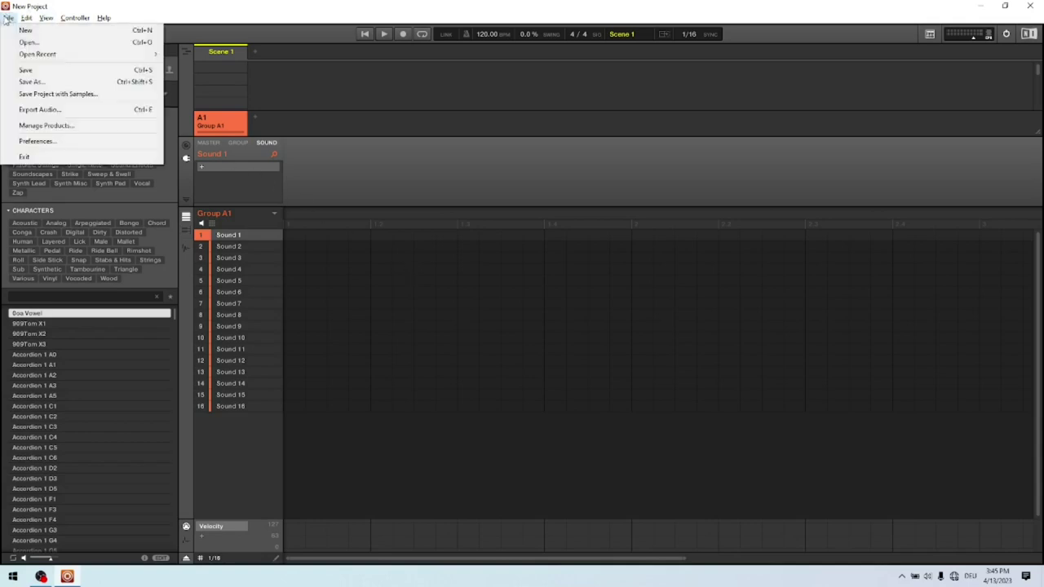
{"action": "left_click", "coordinate": [18, 142]}
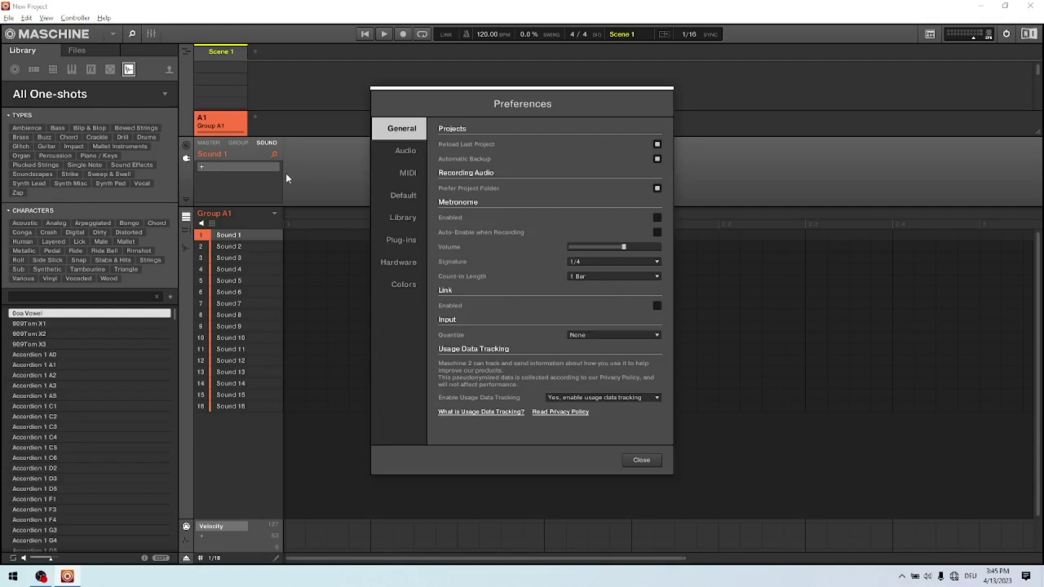
{"action": "left_click", "coordinate": [403, 237]}
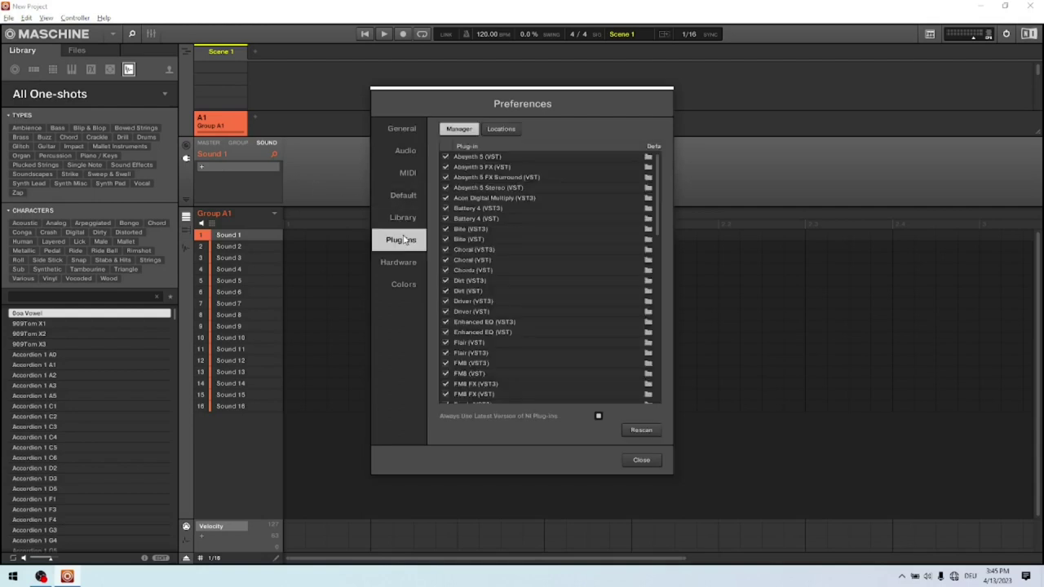
{"action": "left_click", "coordinate": [639, 431]}
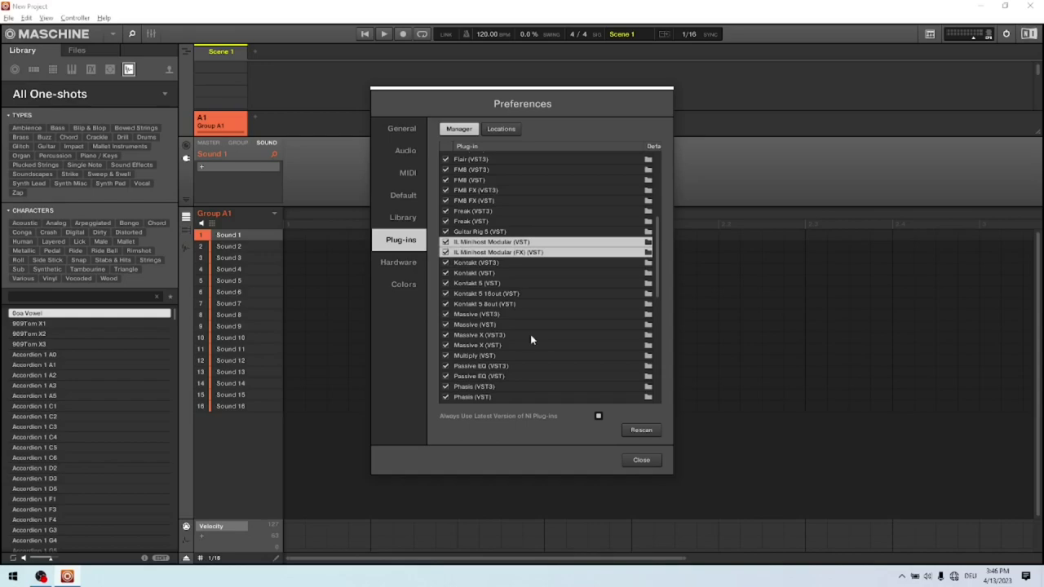
{"action": "left_click", "coordinate": [639, 460]}
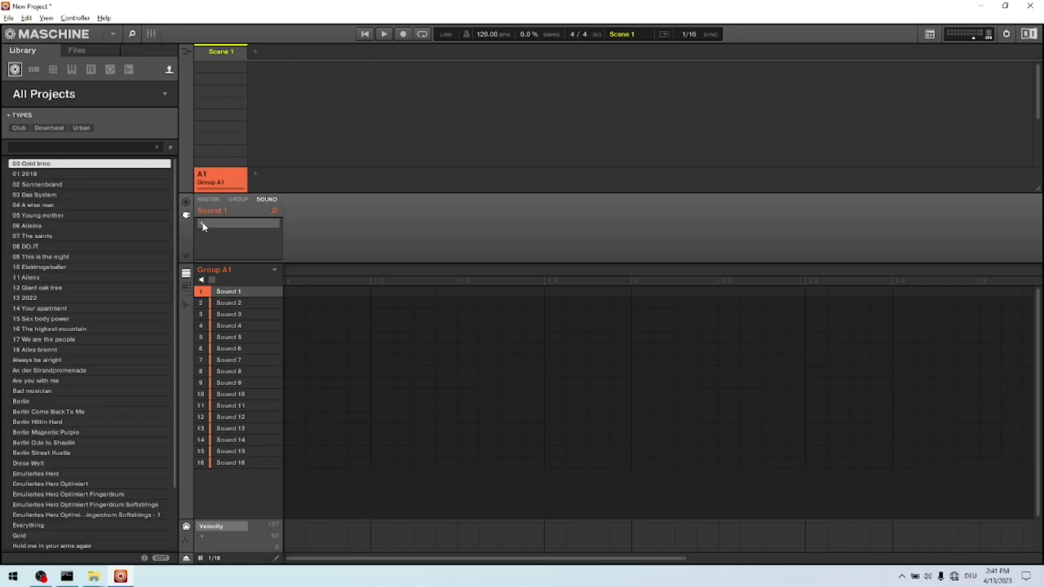
Step: Load VST > Image-Line > IL Minihost Modular into Sound 1's plug-in slot and dismiss its splash
{"action": "left_click", "coordinate": [204, 227]}
{"action": "mouse_move", "coordinate": [240, 264]}
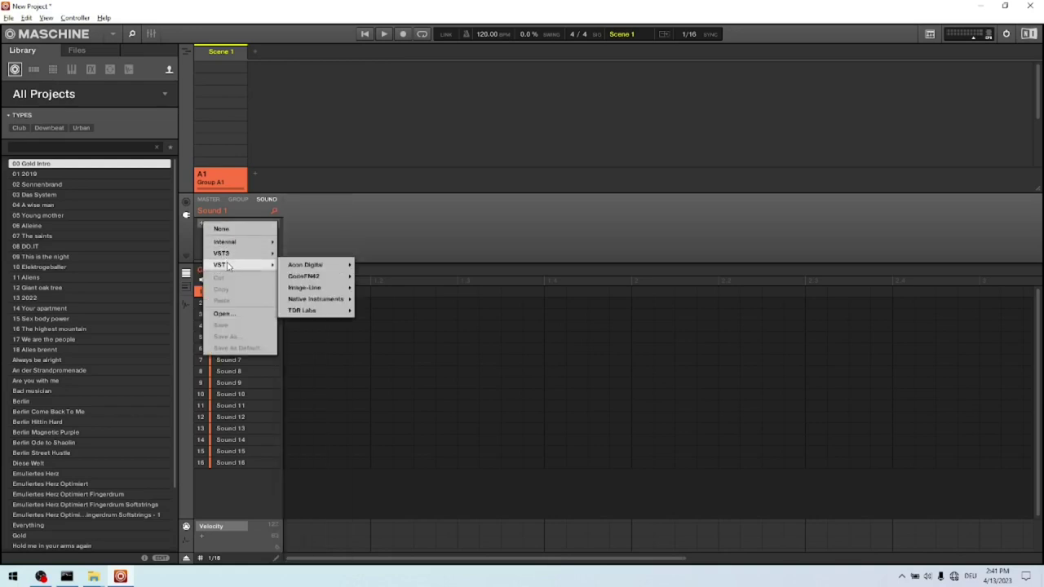
{"action": "mouse_move", "coordinate": [286, 279]}
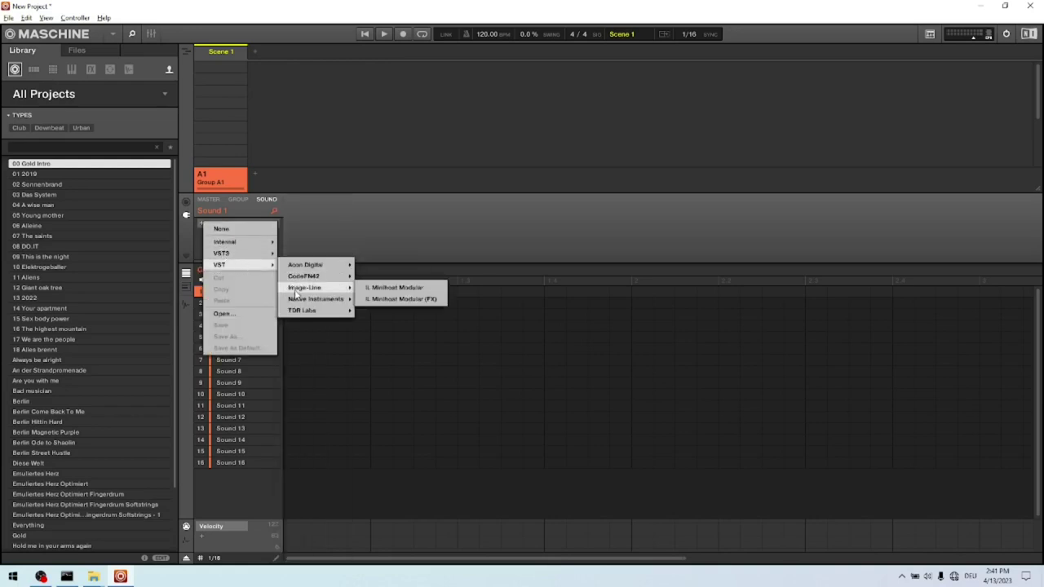
{"action": "left_click", "coordinate": [375, 290]}
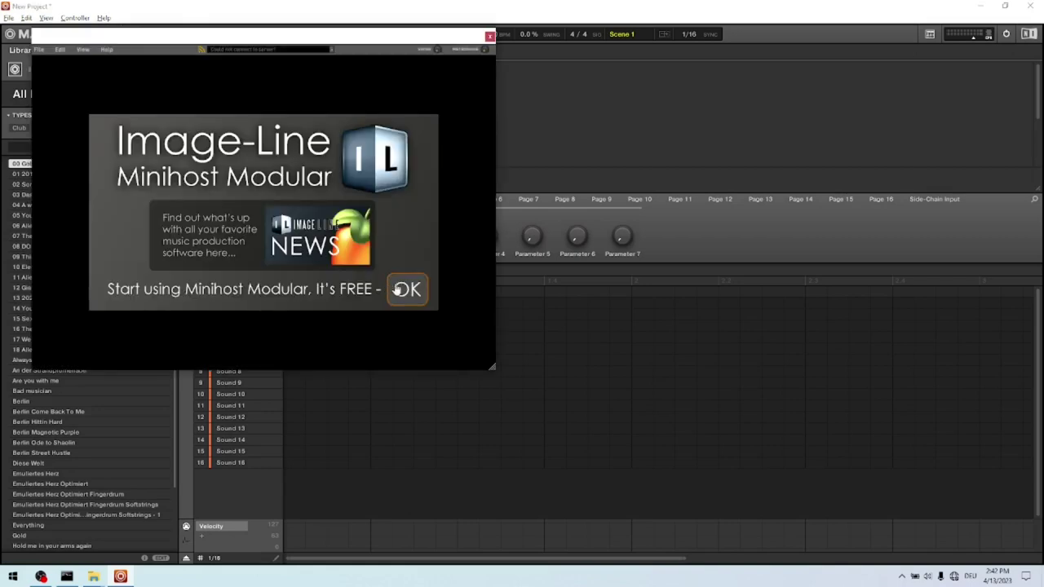
{"action": "left_click", "coordinate": [404, 289]}
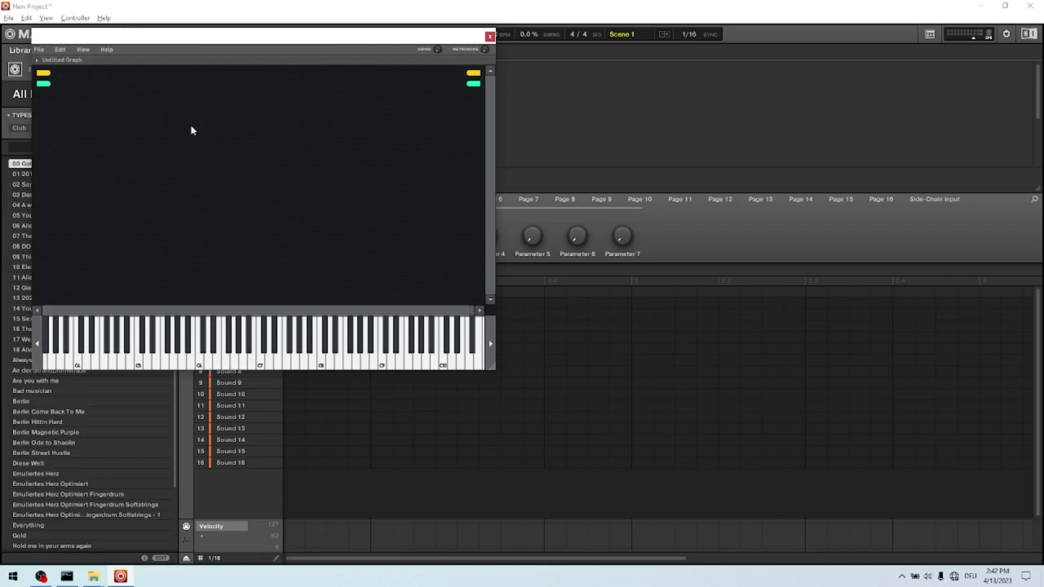
Step: Point Minihost's Custom VST folder 1 to C:\Program Files\VSTPlugins and scan it without verifying
{"action": "left_click", "coordinate": [38, 51]}
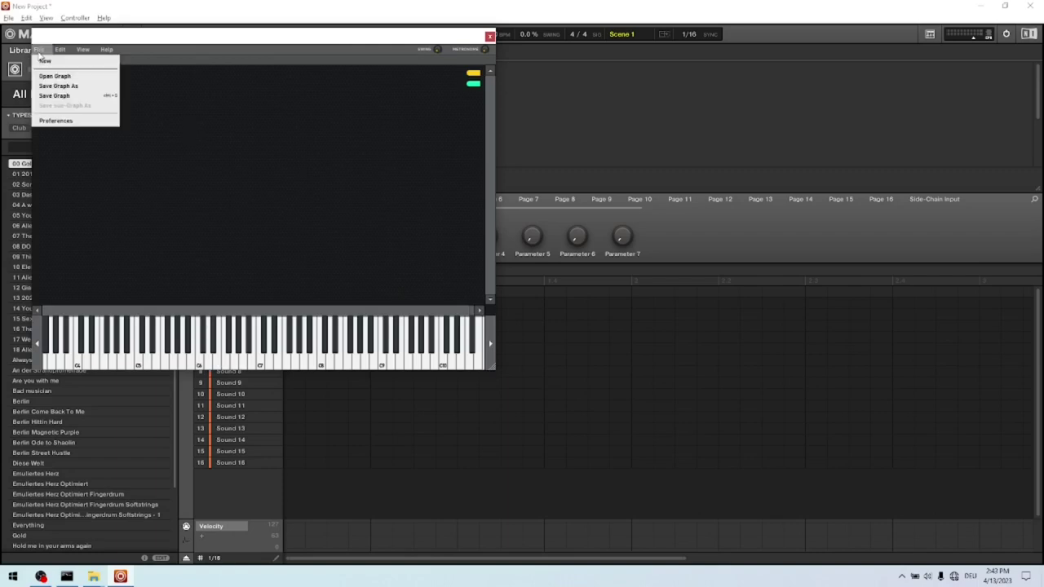
{"action": "left_click", "coordinate": [48, 121]}
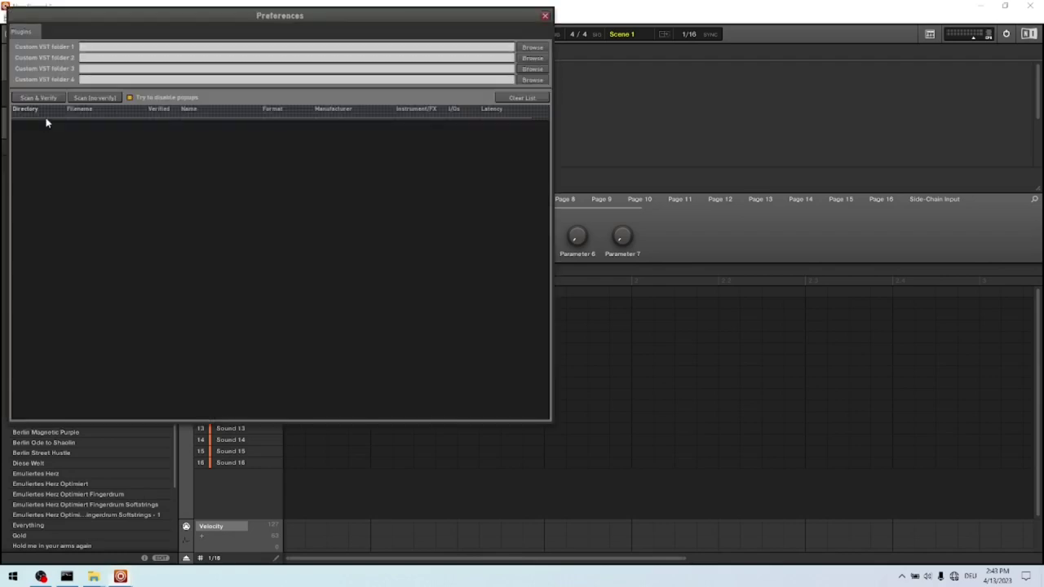
{"action": "left_click", "coordinate": [532, 47]}
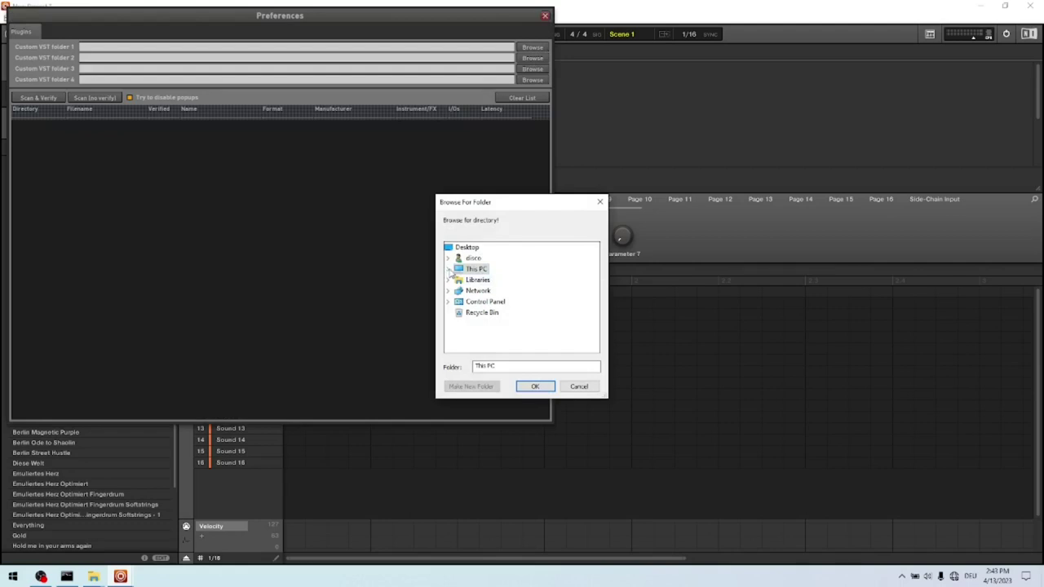
{"action": "left_click", "coordinate": [448, 270]}
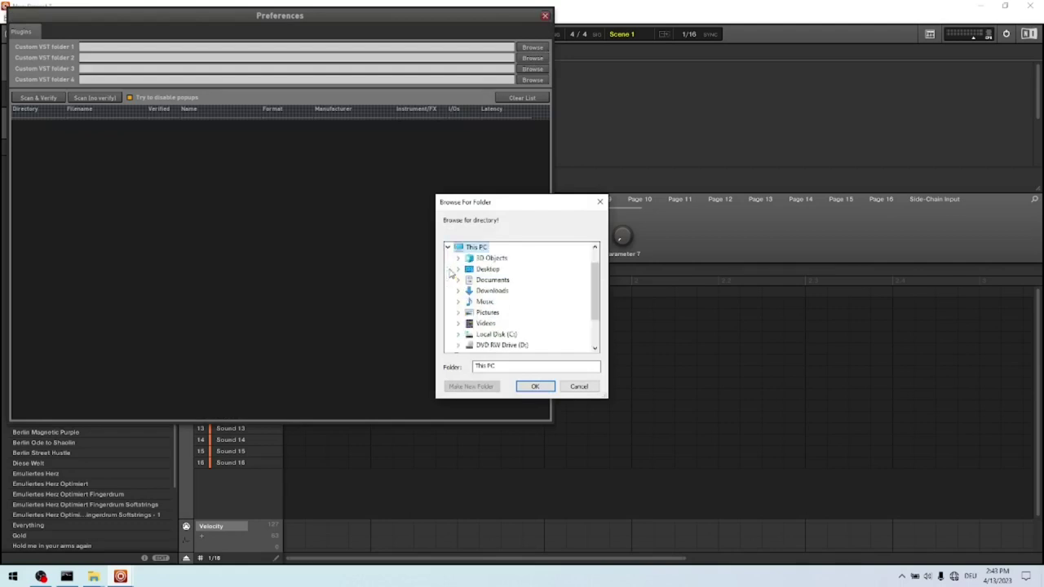
{"action": "left_click", "coordinate": [459, 334]}
{"action": "double_click", "coordinate": [492, 303]}
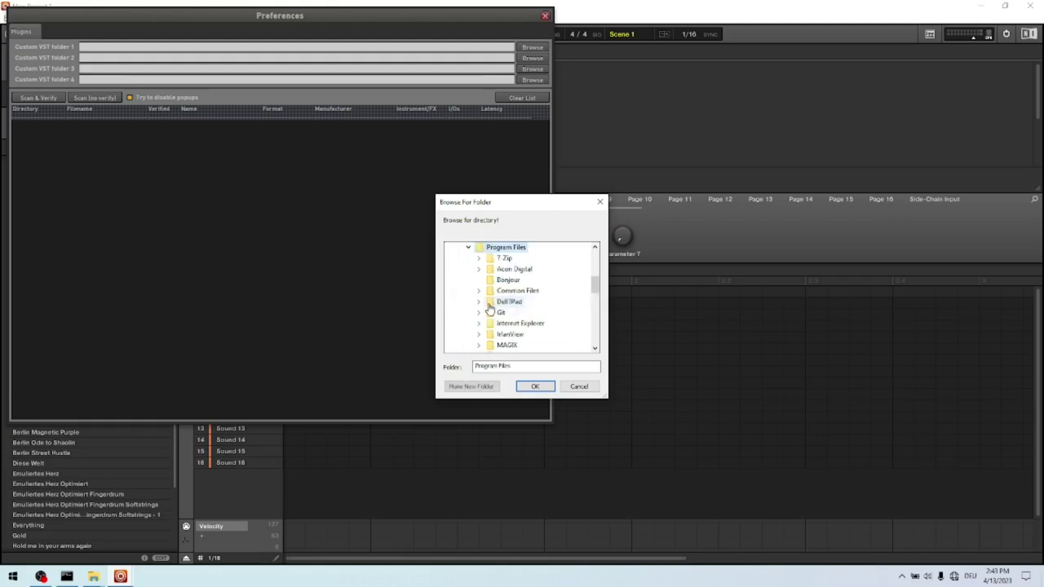
{"action": "scroll", "coordinate": [489, 307], "scroll_direction": "down", "scroll_amount": 10}
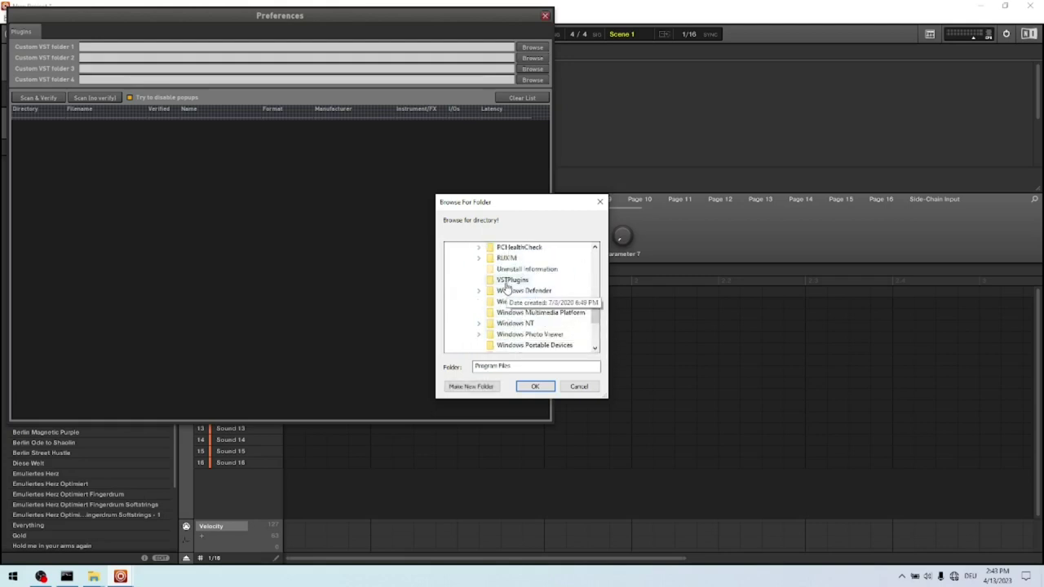
{"action": "left_click", "coordinate": [507, 282]}
{"action": "left_click", "coordinate": [532, 387]}
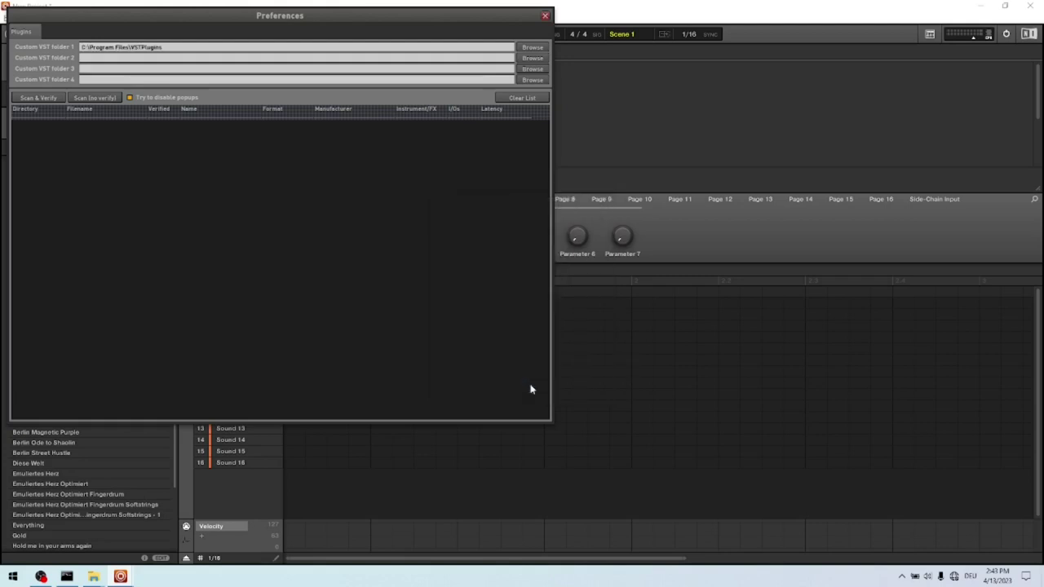
{"action": "left_click", "coordinate": [90, 96]}
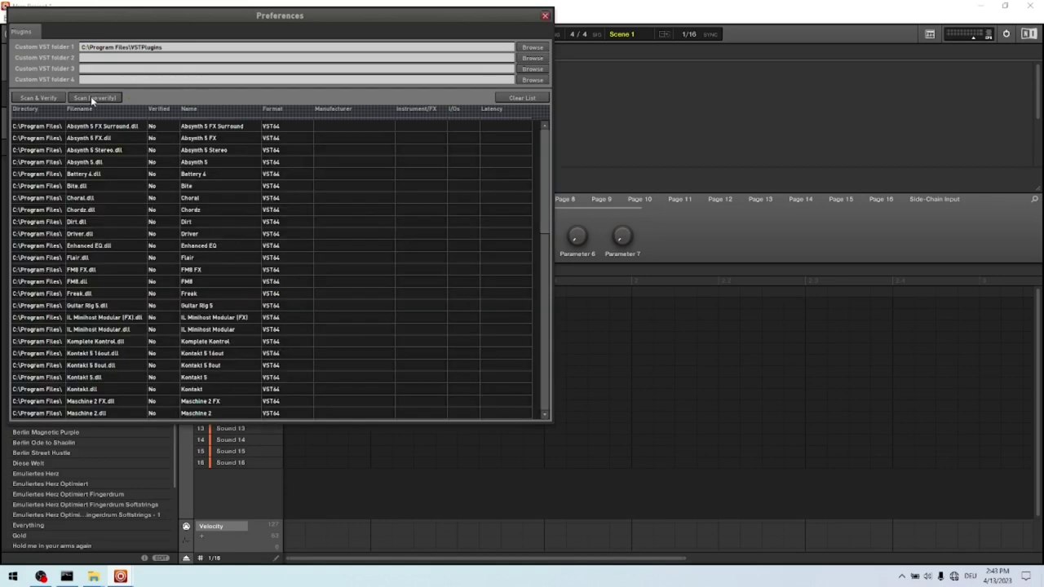
{"action": "left_click", "coordinate": [546, 17]}
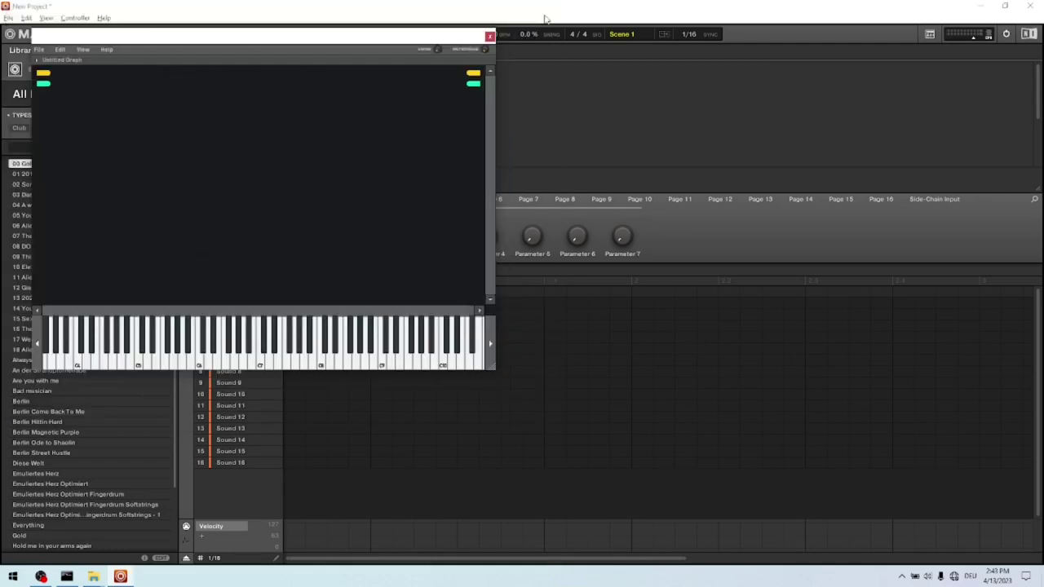
Step: Add Massive (x64), Chordz (x64) and FM8 (x64) nodes to the graph, closing each editor
{"action": "right_click", "coordinate": [117, 145]}
{"action": "mouse_move", "coordinate": [137, 146]}
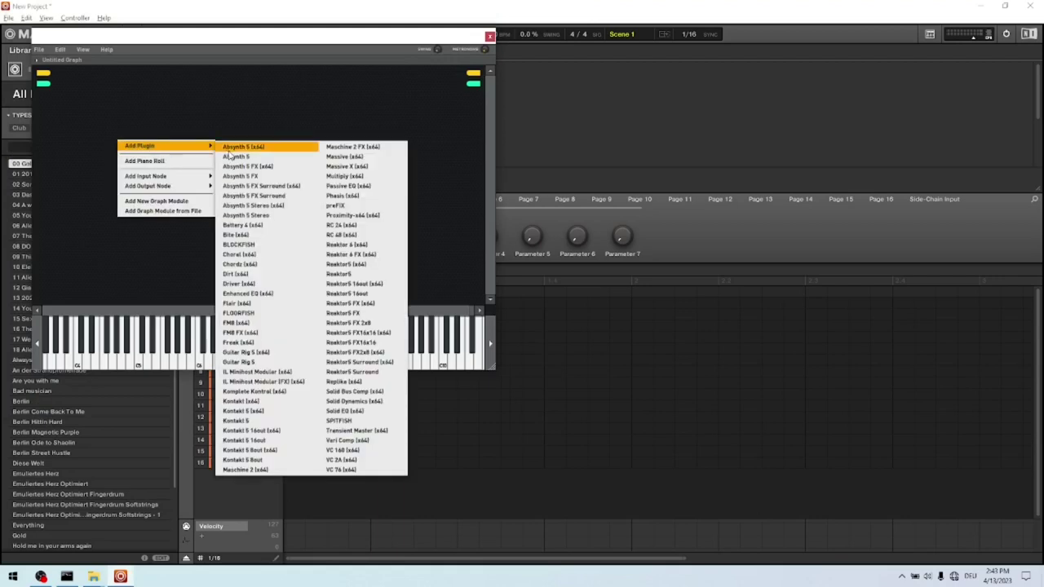
{"action": "left_click", "coordinate": [364, 159]}
{"action": "left_click", "coordinate": [568, 65]}
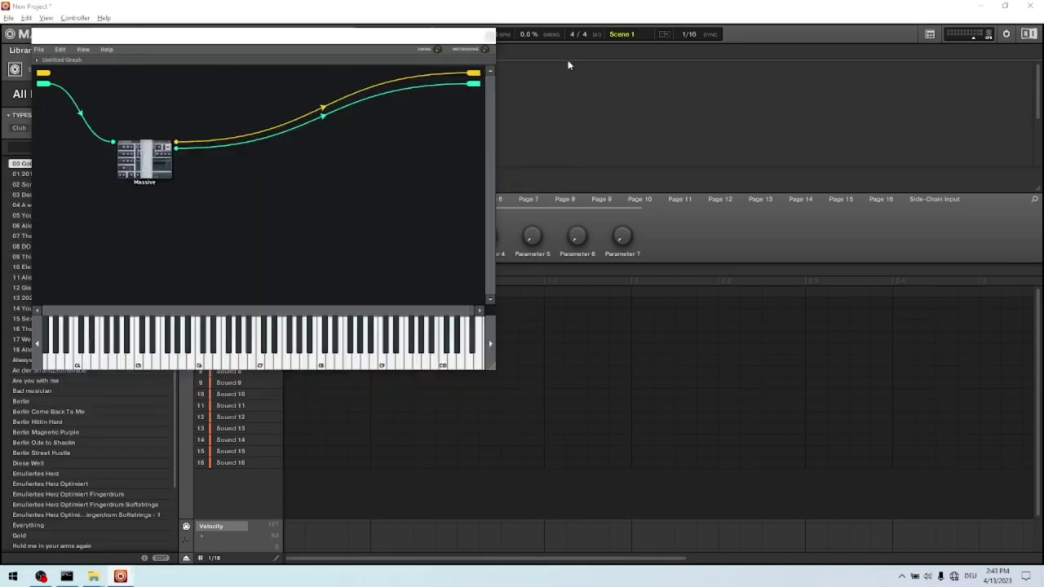
{"action": "right_click", "coordinate": [189, 104]}
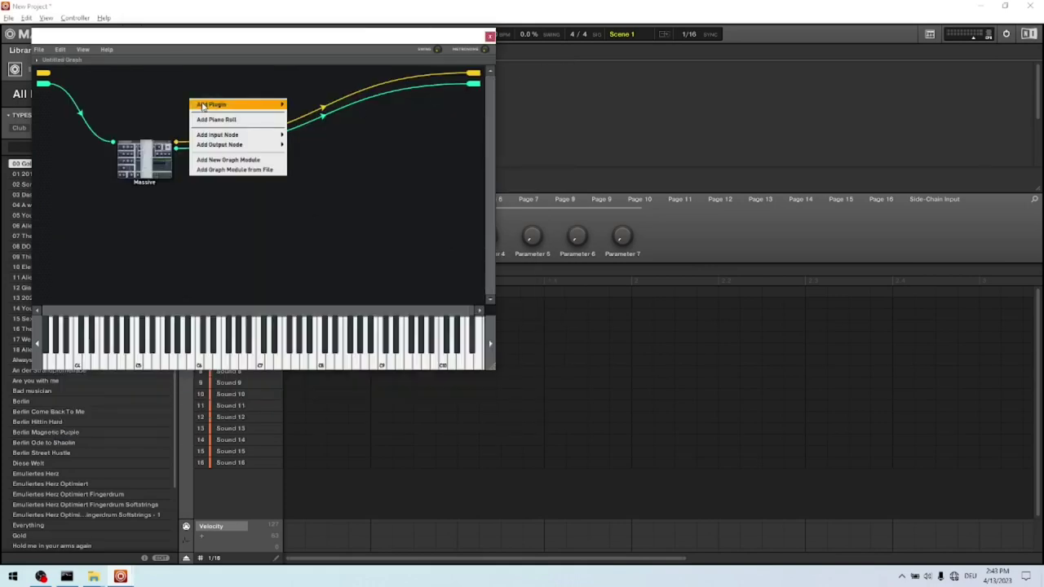
{"action": "mouse_move", "coordinate": [205, 106]}
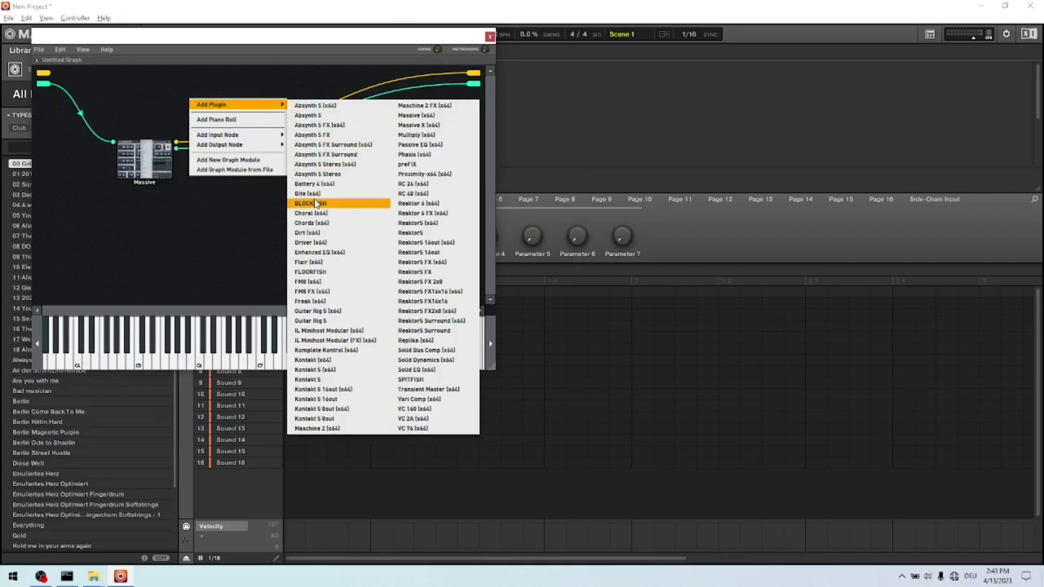
{"action": "left_click", "coordinate": [317, 225]}
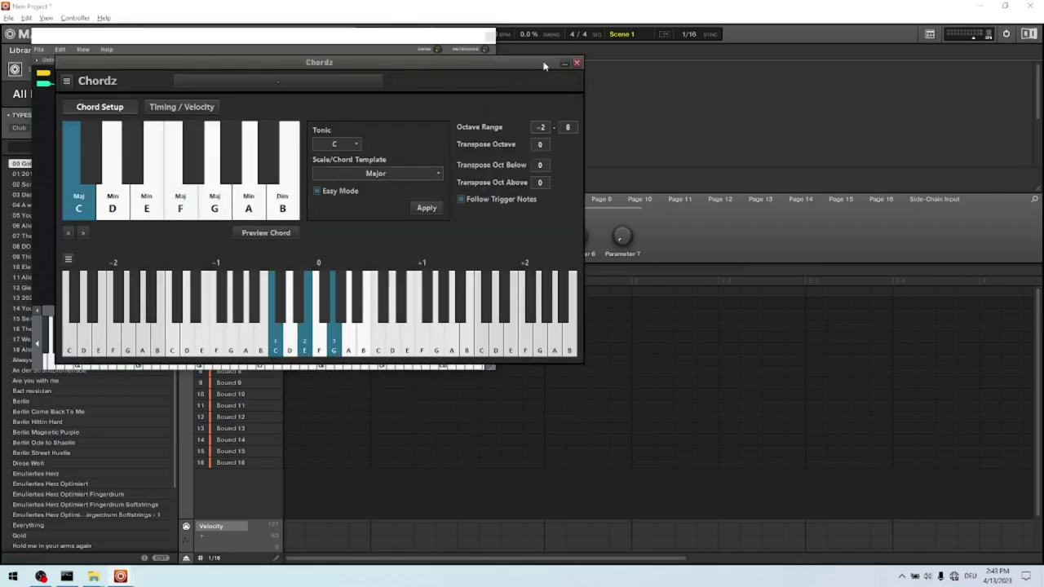
{"action": "left_click", "coordinate": [576, 64]}
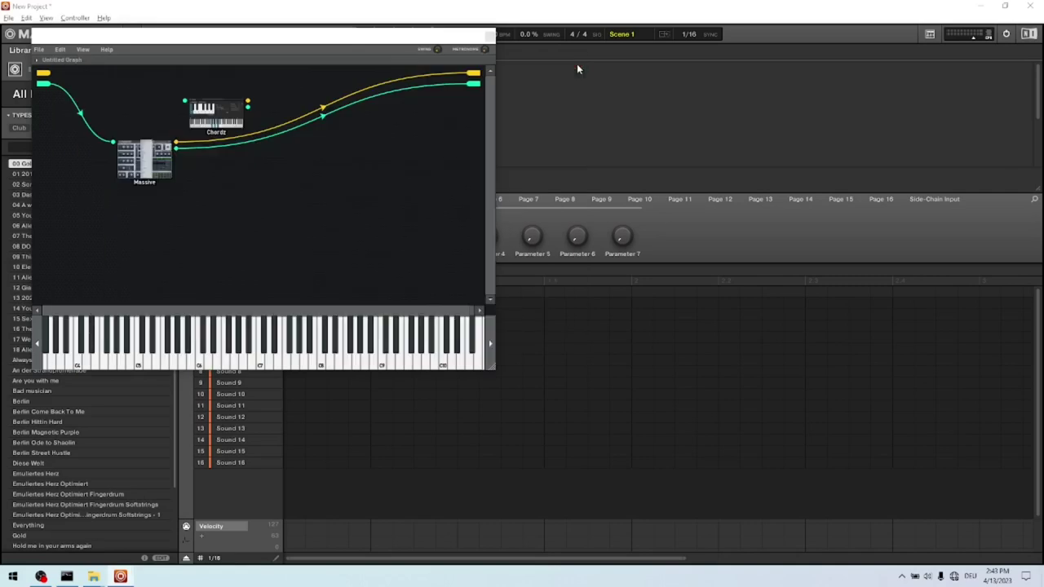
{"action": "right_click", "coordinate": [243, 191]}
{"action": "mouse_move", "coordinate": [269, 194]}
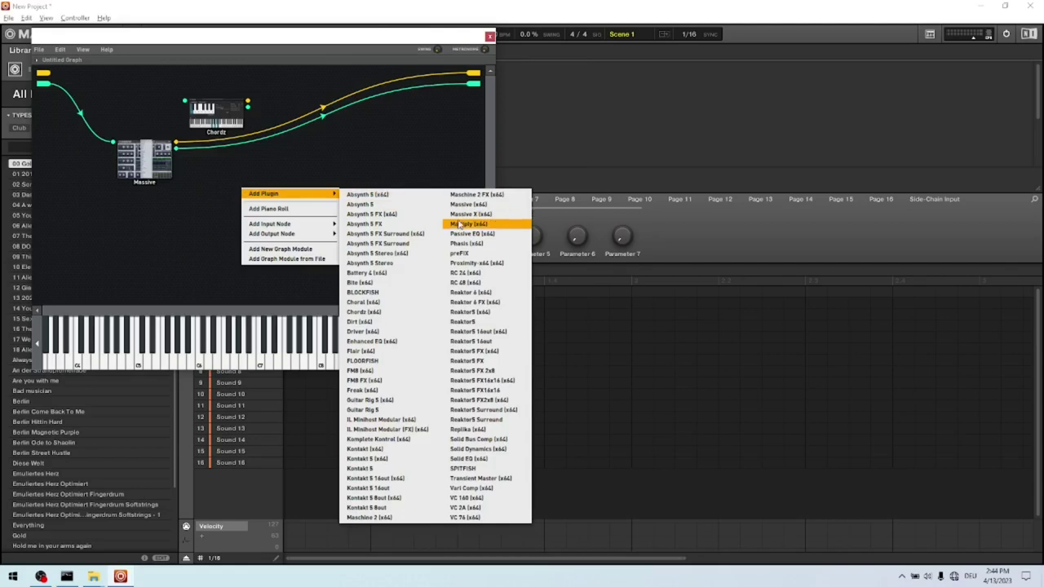
{"action": "left_click", "coordinate": [359, 371]}
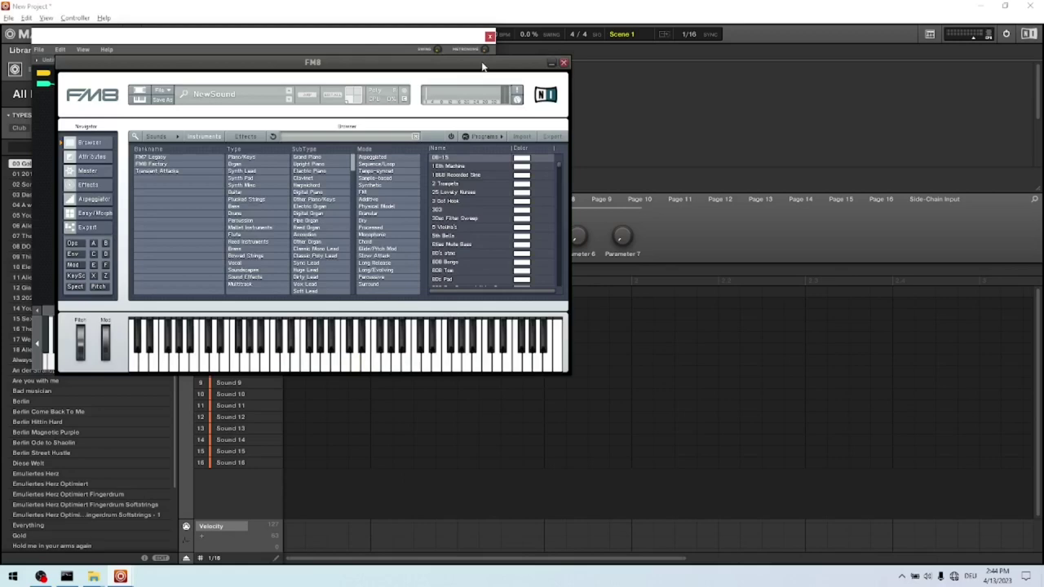
{"action": "left_click", "coordinate": [564, 63]}
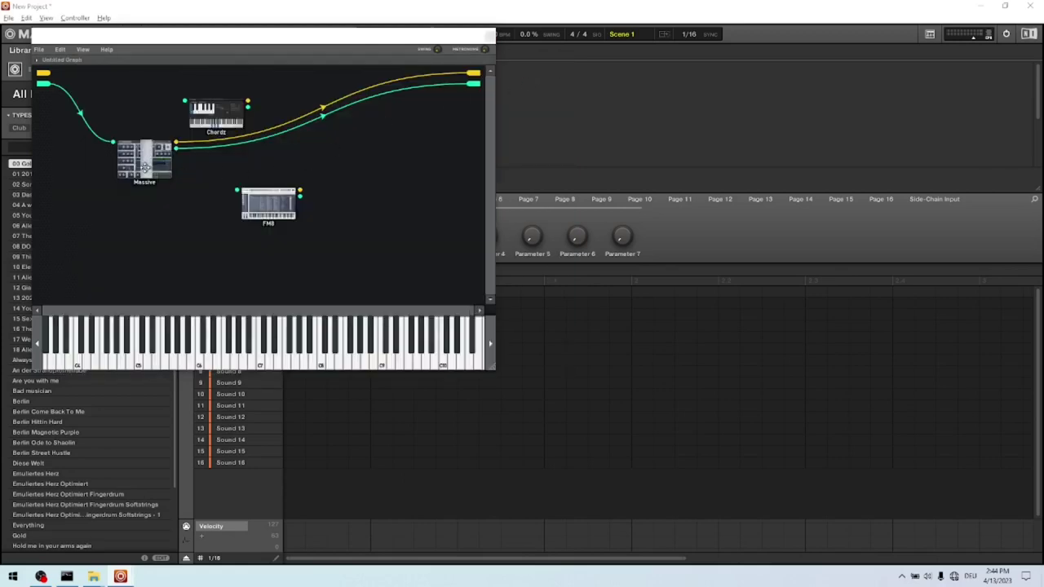
Step: Rearrange the Massive, Chordz and FM8 nodes and remove Massive's teal output connection
{"action": "left_click_drag", "start_coordinate": [218, 120], "coordinate": [170, 221]}
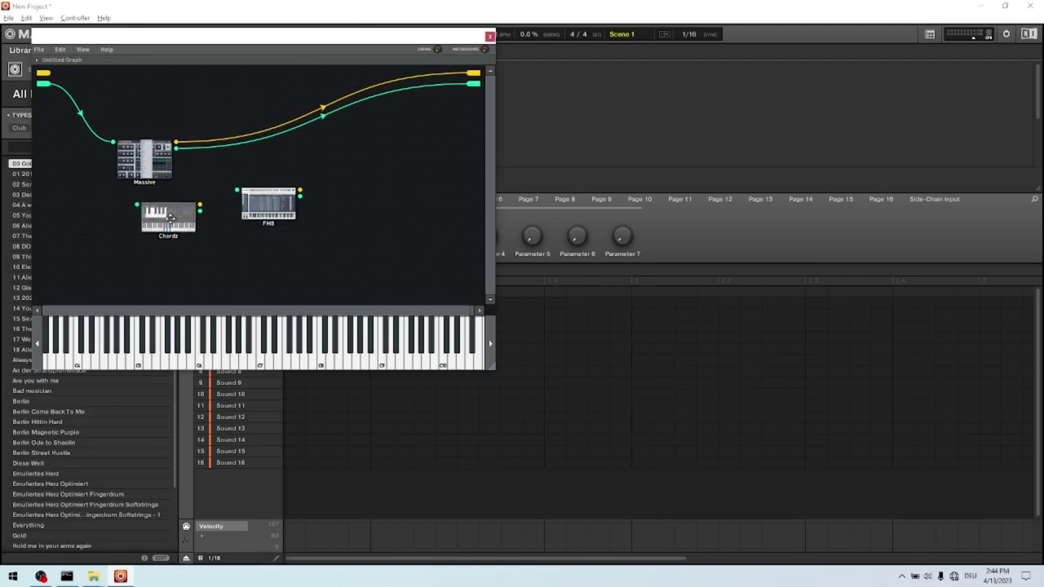
{"action": "left_click_drag", "start_coordinate": [159, 165], "coordinate": [210, 121]}
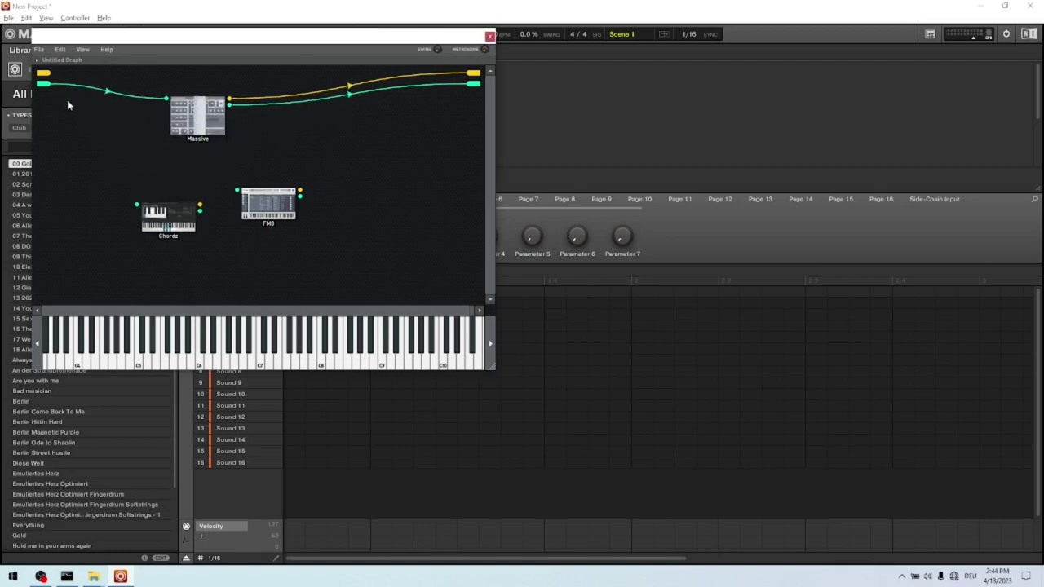
{"action": "right_click", "coordinate": [269, 108]}
{"action": "left_click", "coordinate": [271, 111]}
{"action": "left_click_drag", "start_coordinate": [198, 126], "coordinate": [222, 109]}
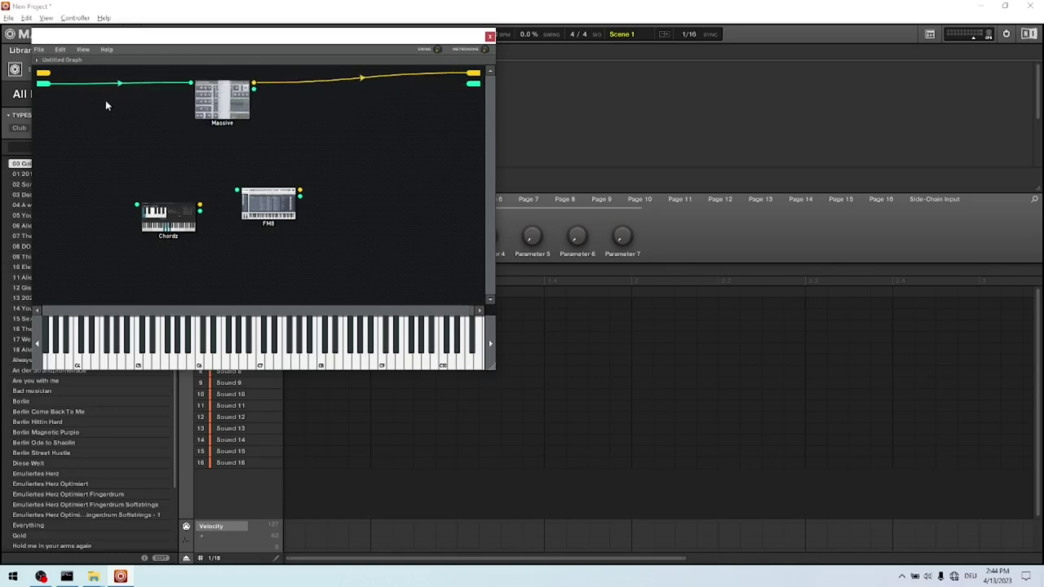
{"action": "left_click_drag", "start_coordinate": [160, 217], "coordinate": [138, 159]}
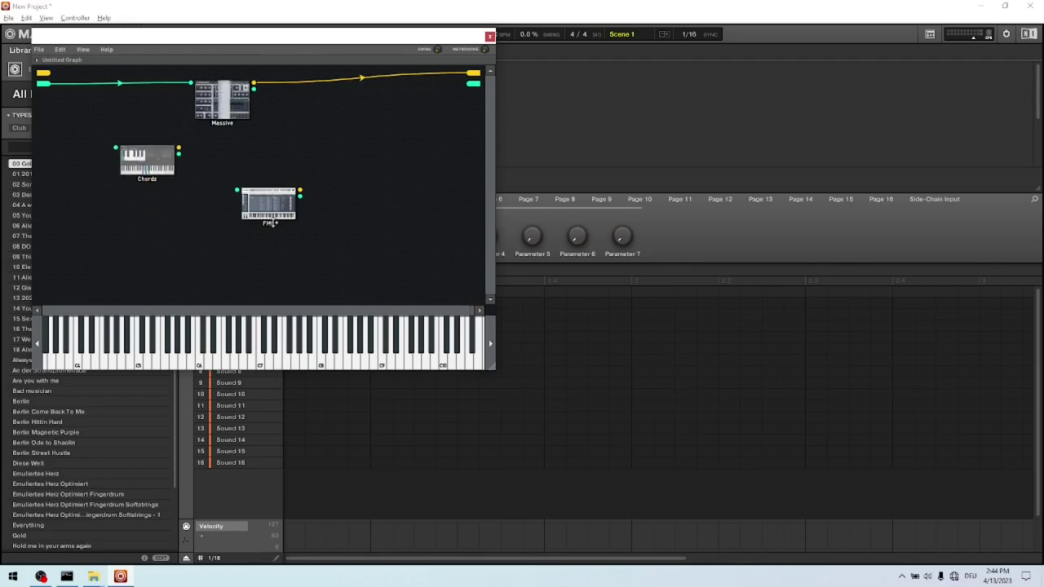
{"action": "left_click_drag", "start_coordinate": [272, 221], "coordinate": [300, 178]}
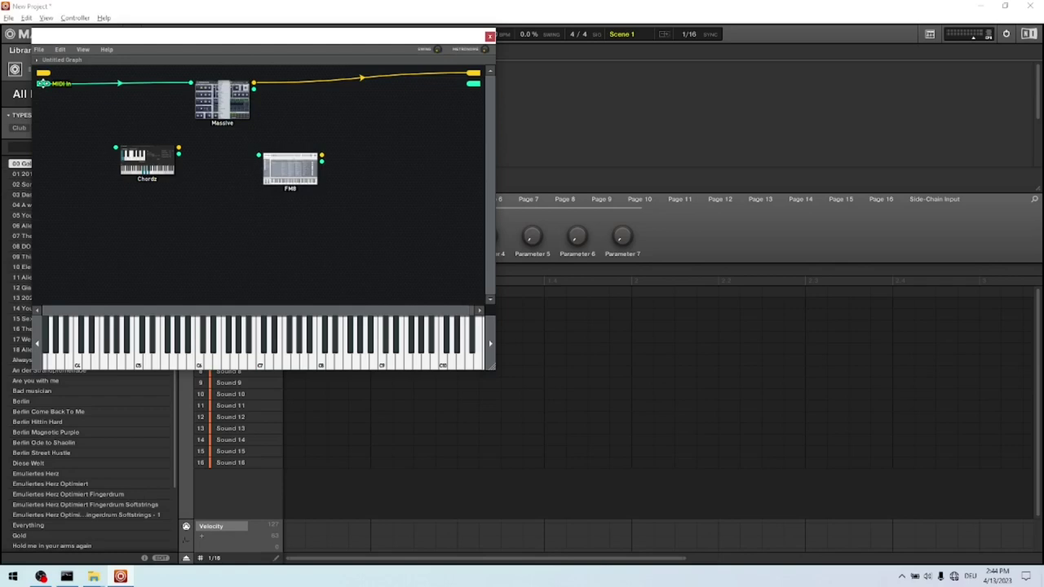
Step: Wire MIDI In to Chordz, Chordz MIDI Out to FM8, and FM8 audio to the graph output
{"action": "left_click_drag", "start_coordinate": [42, 84], "coordinate": [118, 151]}
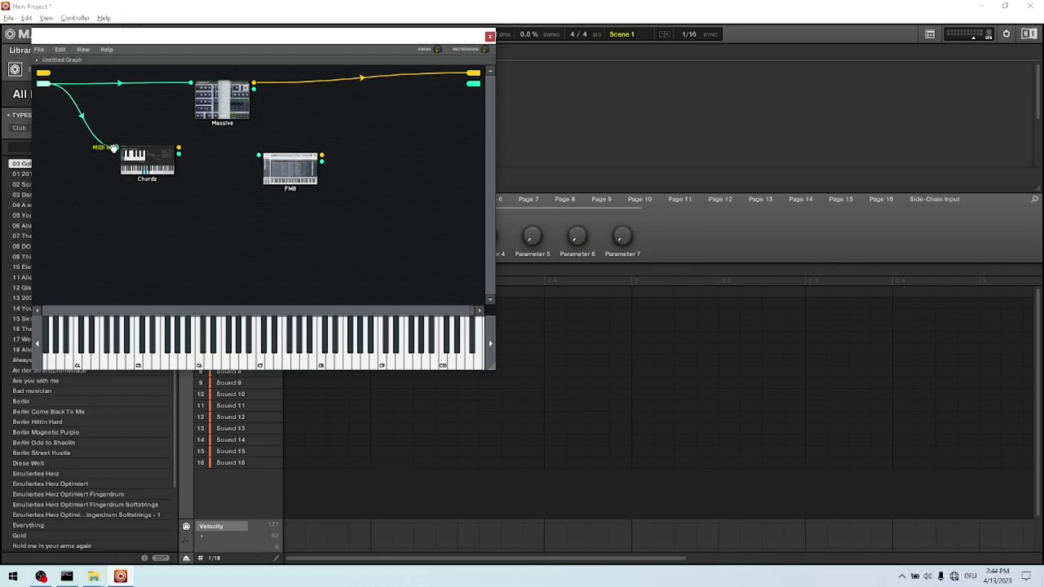
{"action": "left_click_drag", "start_coordinate": [180, 158], "coordinate": [261, 160]}
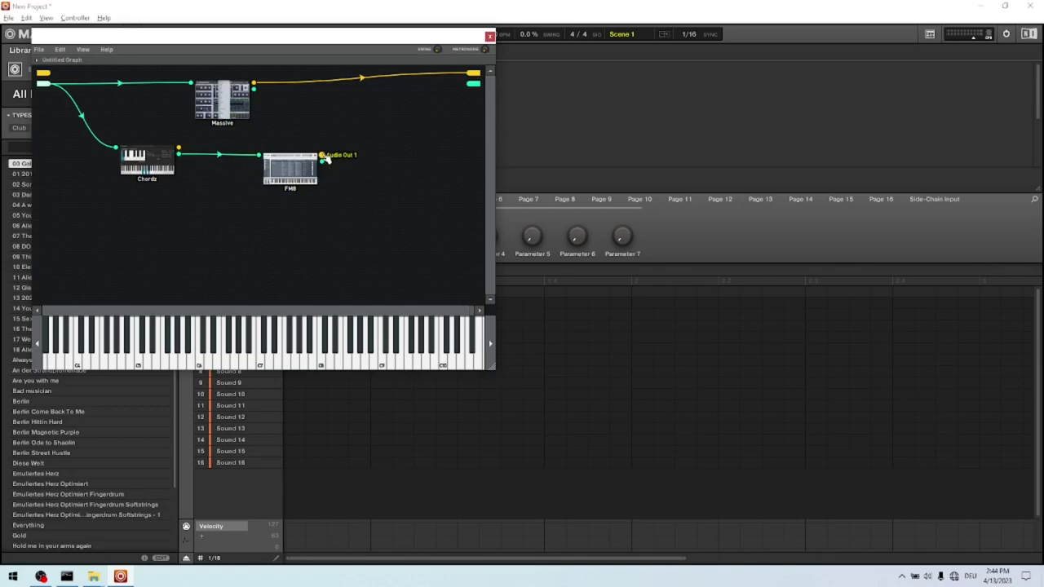
{"action": "left_click_drag", "start_coordinate": [323, 156], "coordinate": [473, 77]}
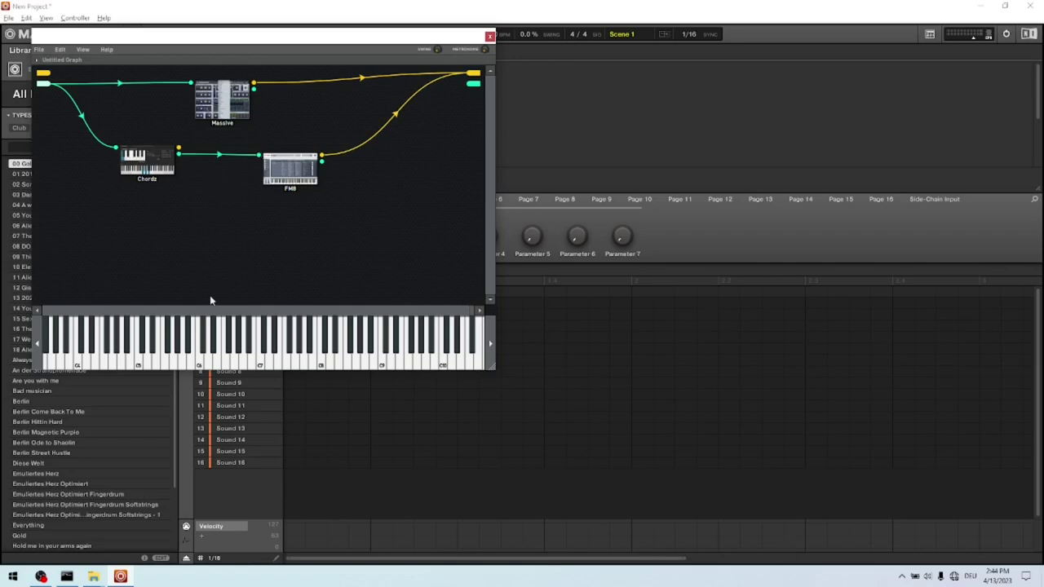
Step: Test the chain on the keyboard, then load Massive's 3 Octave Sub preset
{"action": "left_click", "coordinate": [163, 363]}
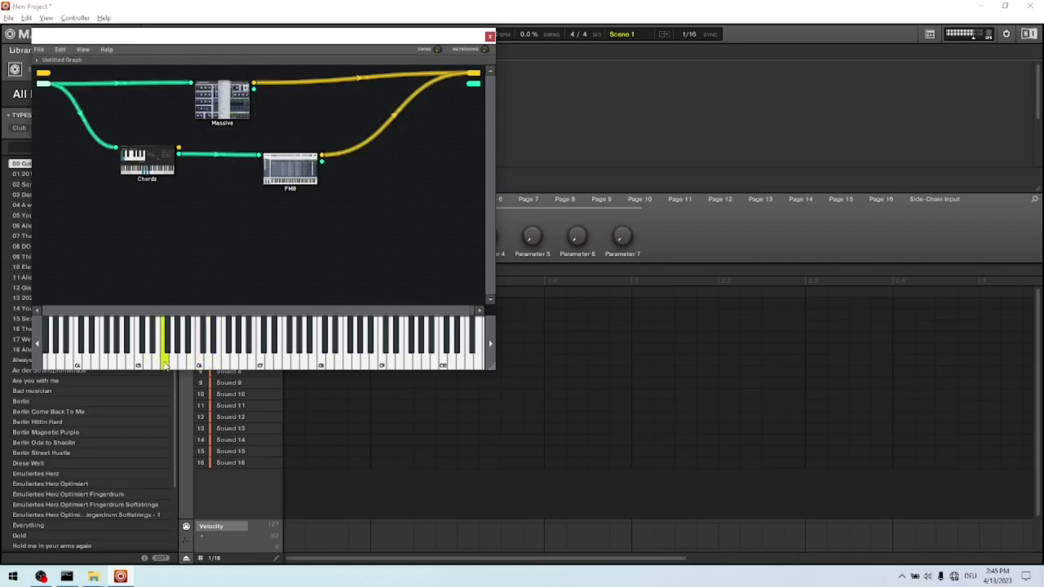
{"action": "left_click", "coordinate": [139, 365]}
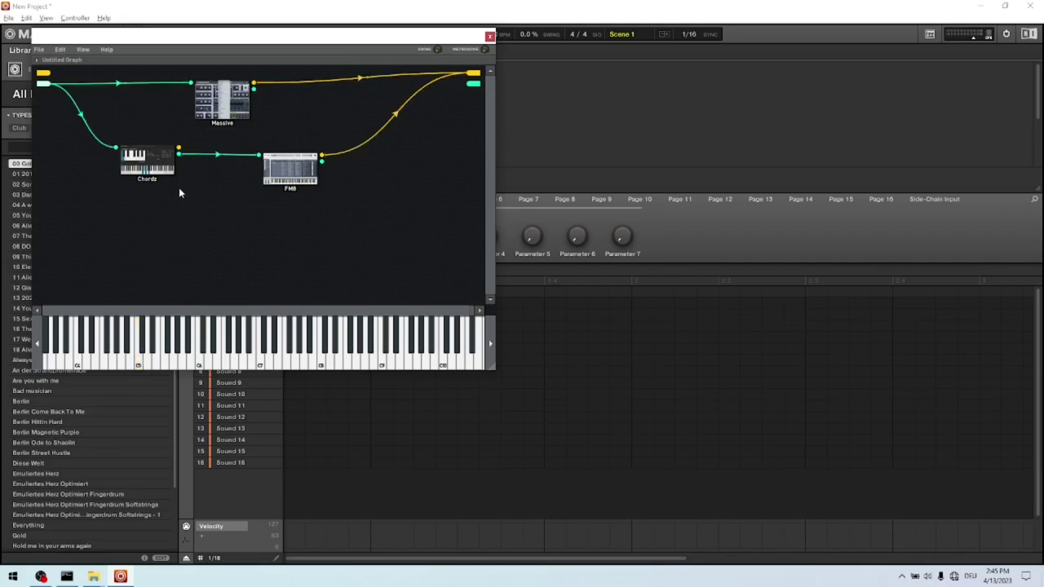
{"action": "double_click", "coordinate": [222, 102]}
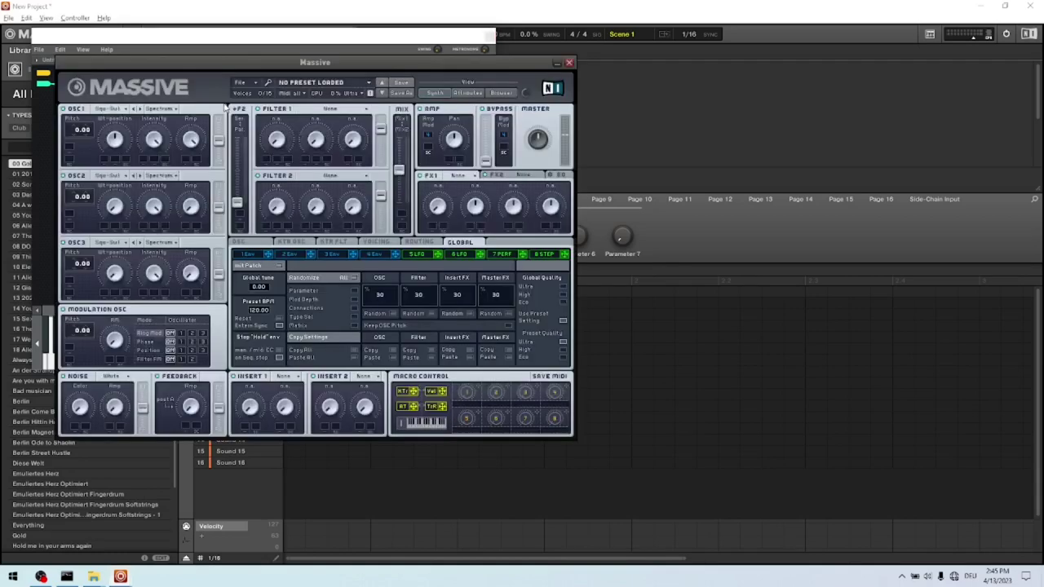
{"action": "left_click", "coordinate": [324, 85]}
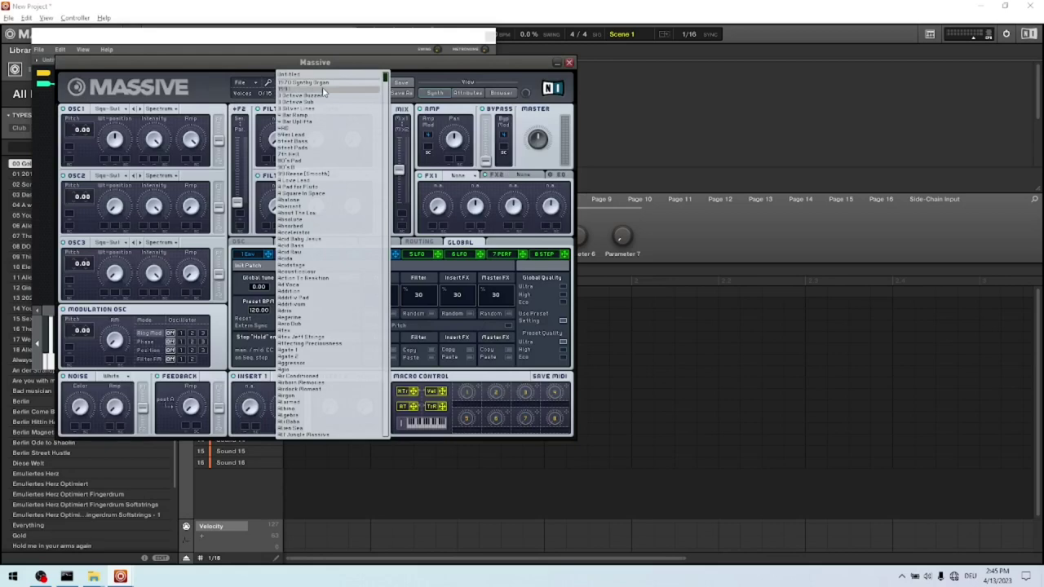
{"action": "left_click", "coordinate": [310, 102]}
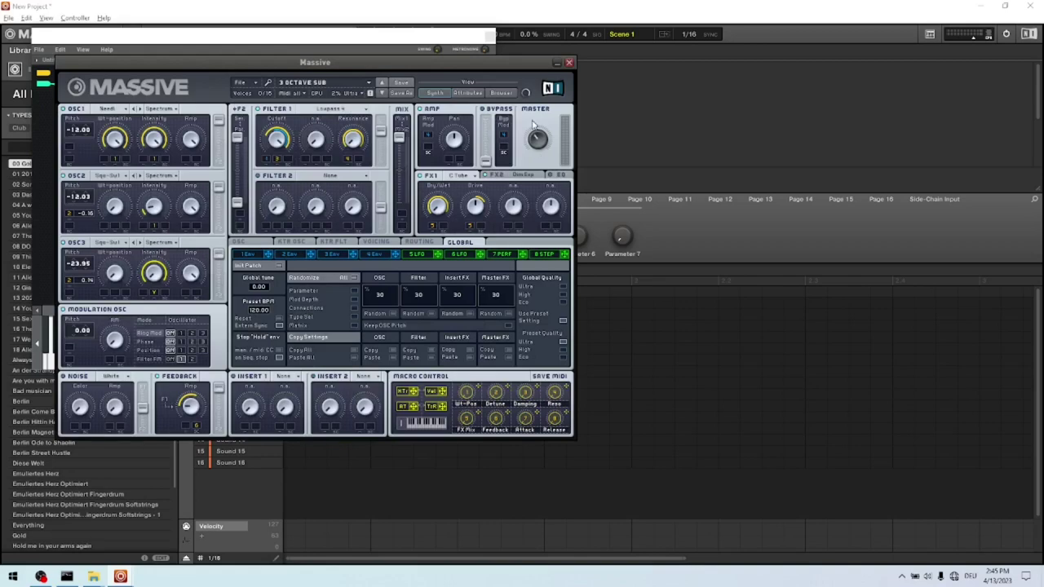
{"action": "left_click", "coordinate": [569, 63]}
Step: Play note runs on the graph keyboard to audition the Massive bass with the chain
{"action": "left_click", "coordinate": [199, 366]}
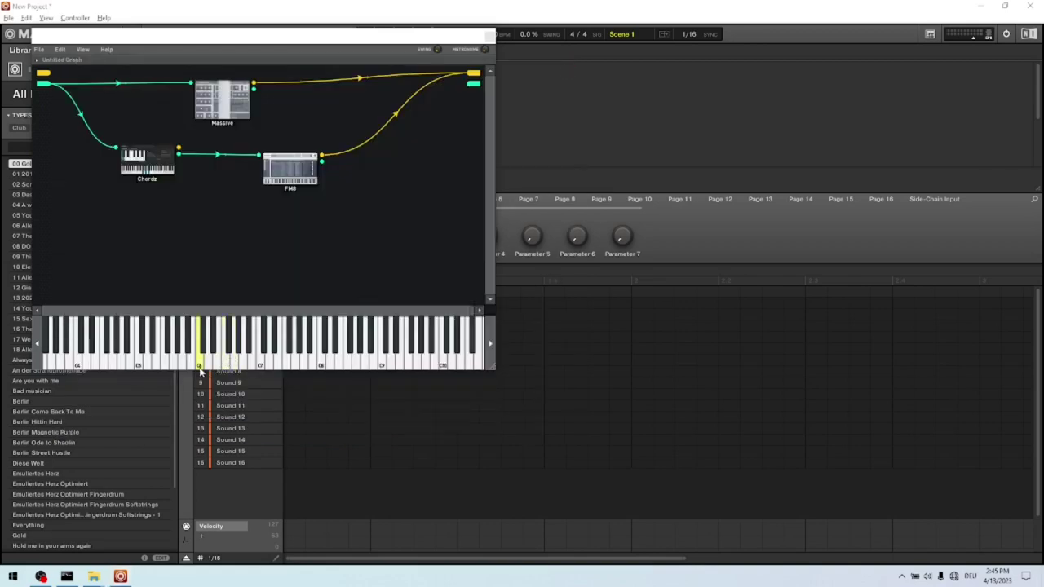
{"action": "left_click_drag", "start_coordinate": [200, 369], "coordinate": [137, 366]}
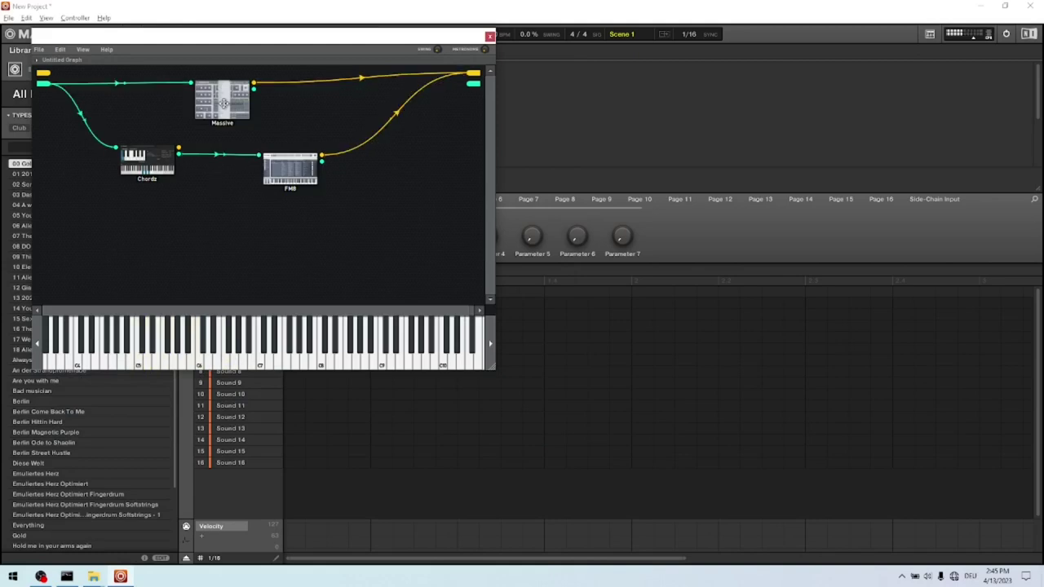
{"action": "double_click", "coordinate": [224, 103]}
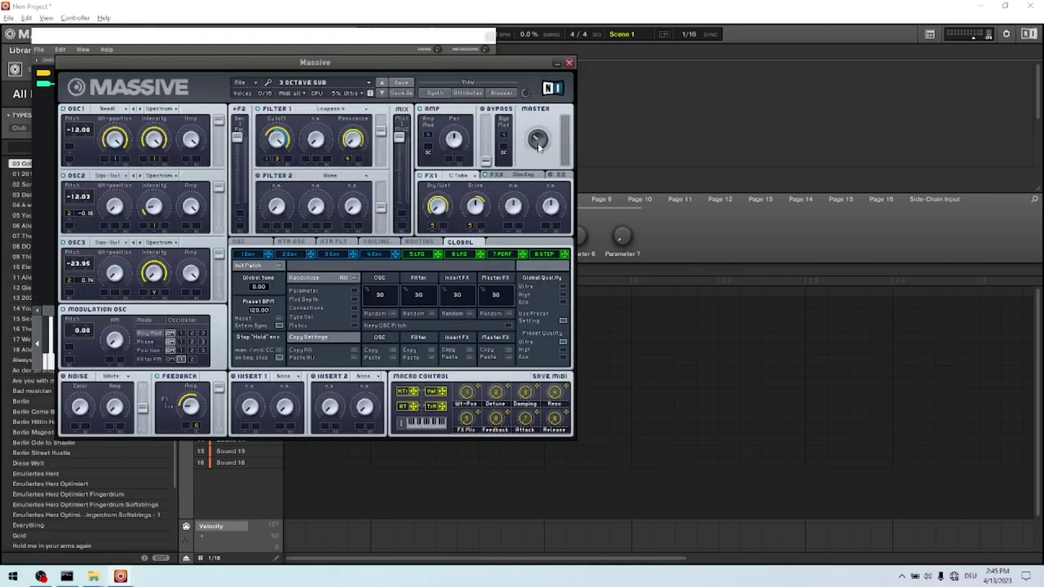
{"action": "left_click", "coordinate": [569, 62]}
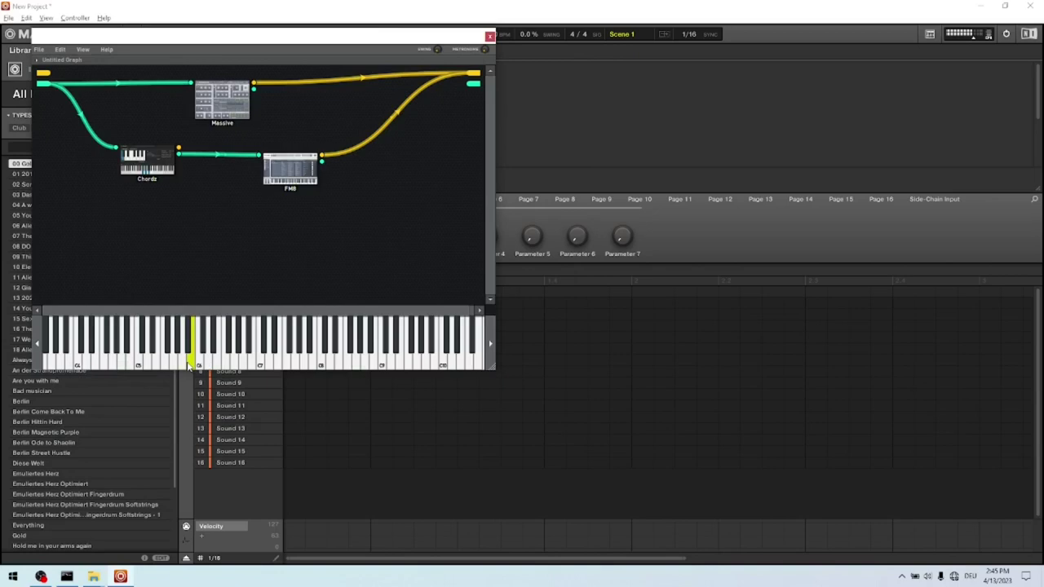
{"action": "mouse_move", "coordinate": [189, 365]}
{"action": "left_mouse_down"}
{"action": "mouse_move", "coordinate": [198, 365]}
{"action": "mouse_move", "coordinate": [151, 367]}
{"action": "left_mouse_up"}
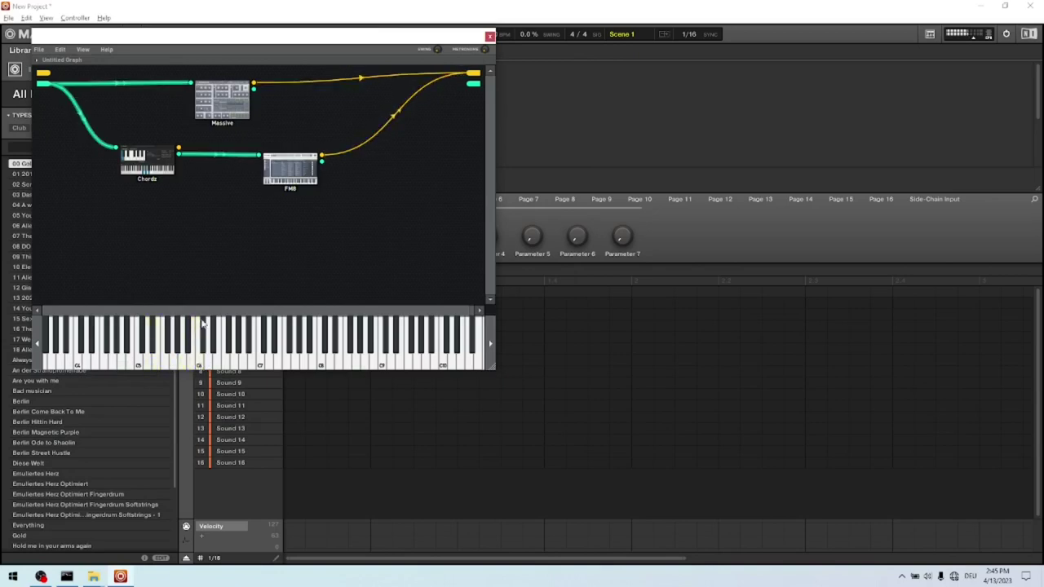
Step: Open FM8 and audition a couple of presets, including 80's atmo, by playing notes
{"action": "double_click", "coordinate": [290, 172]}
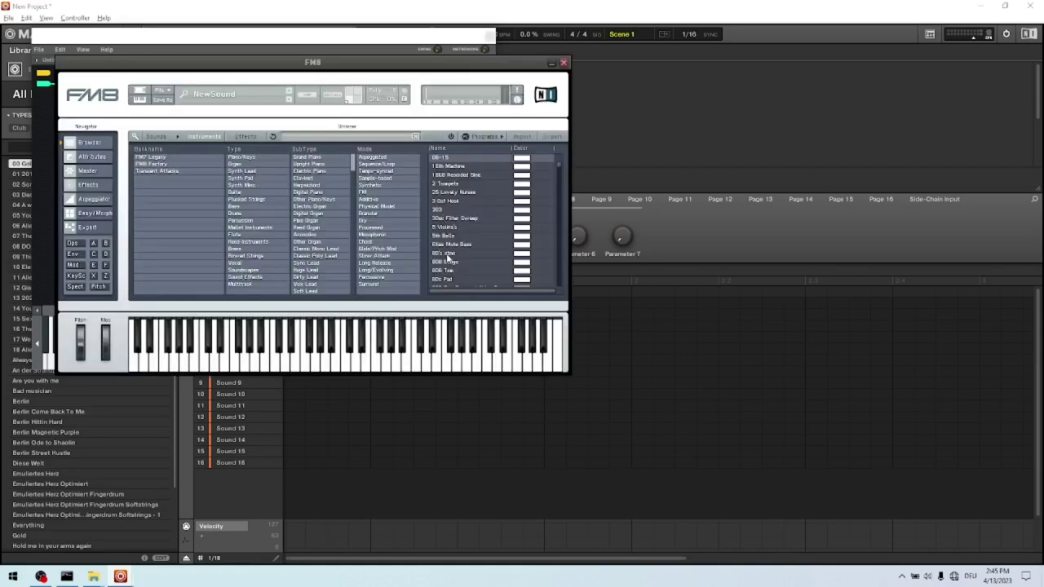
{"action": "left_click", "coordinate": [449, 254]}
{"action": "left_click", "coordinate": [326, 366]}
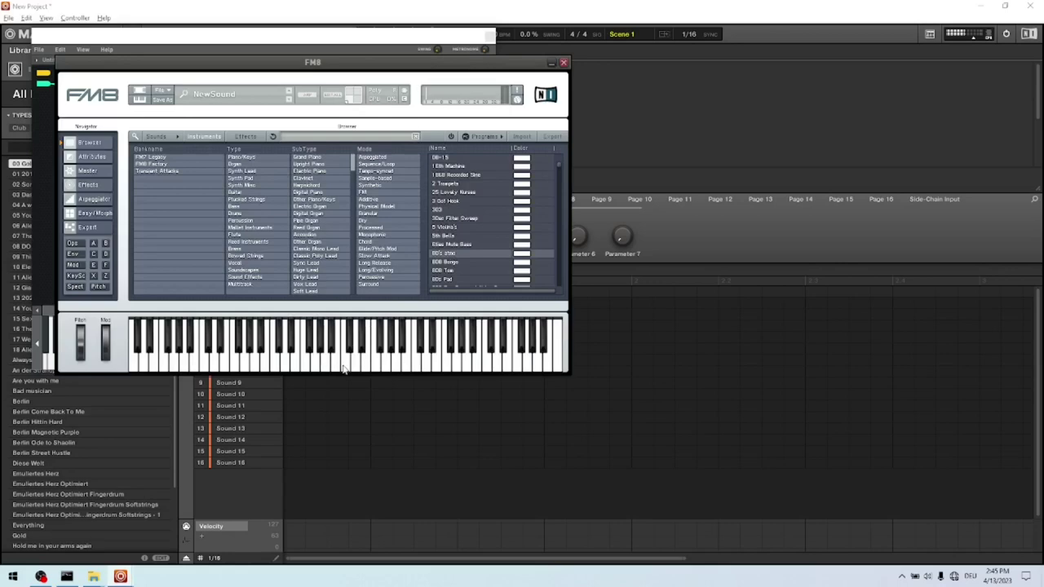
{"action": "left_click", "coordinate": [442, 255]}
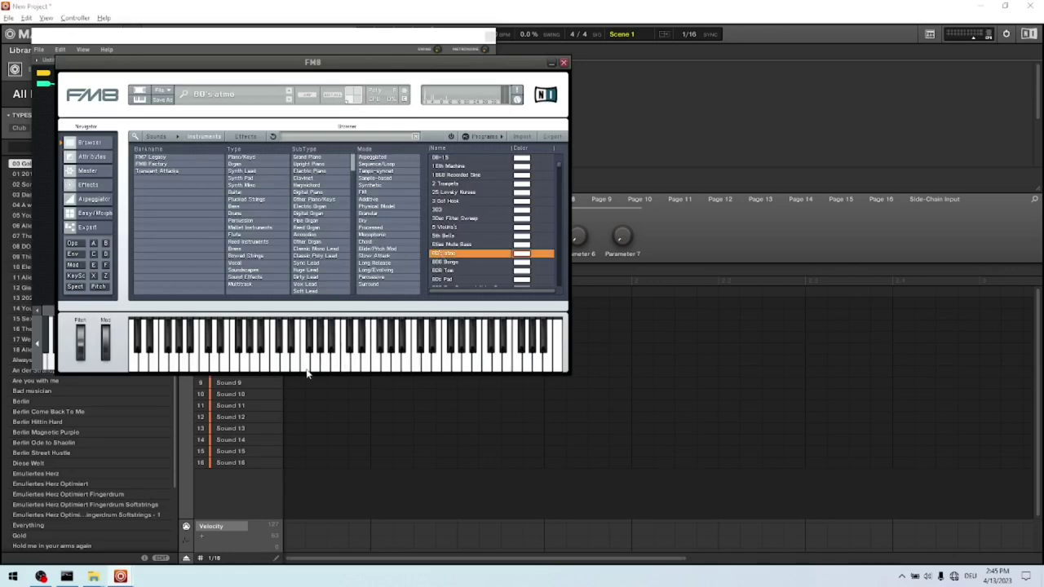
{"action": "left_click", "coordinate": [303, 366]}
{"action": "left_click", "coordinate": [324, 369]}
Step: Load the 80s Pad preset and play a few notes to hear it
{"action": "scroll", "coordinate": [481, 247], "scroll_direction": "down", "scroll_amount": 1}
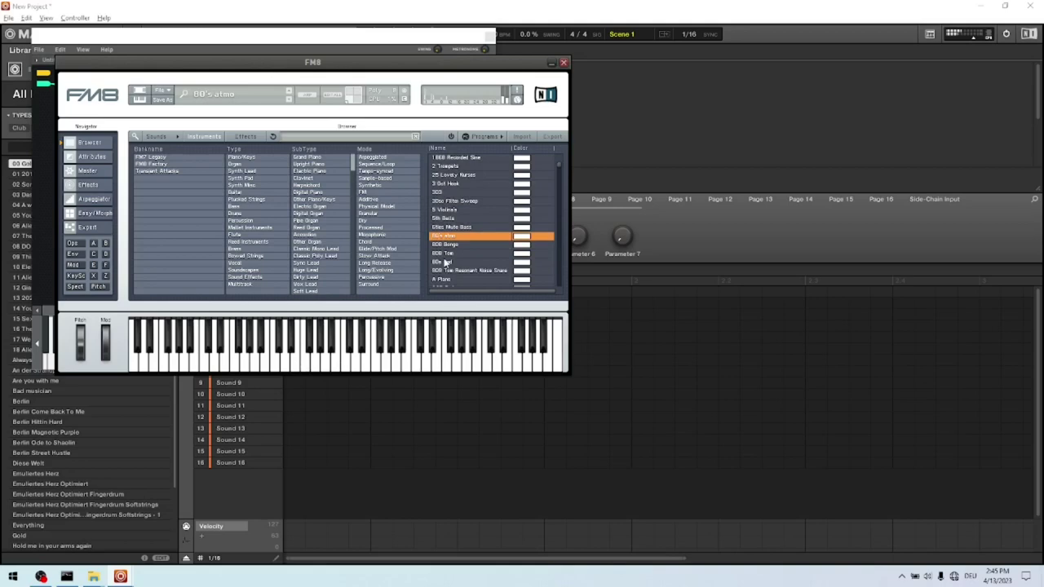
{"action": "left_click", "coordinate": [445, 262]}
{"action": "left_click", "coordinate": [297, 367]}
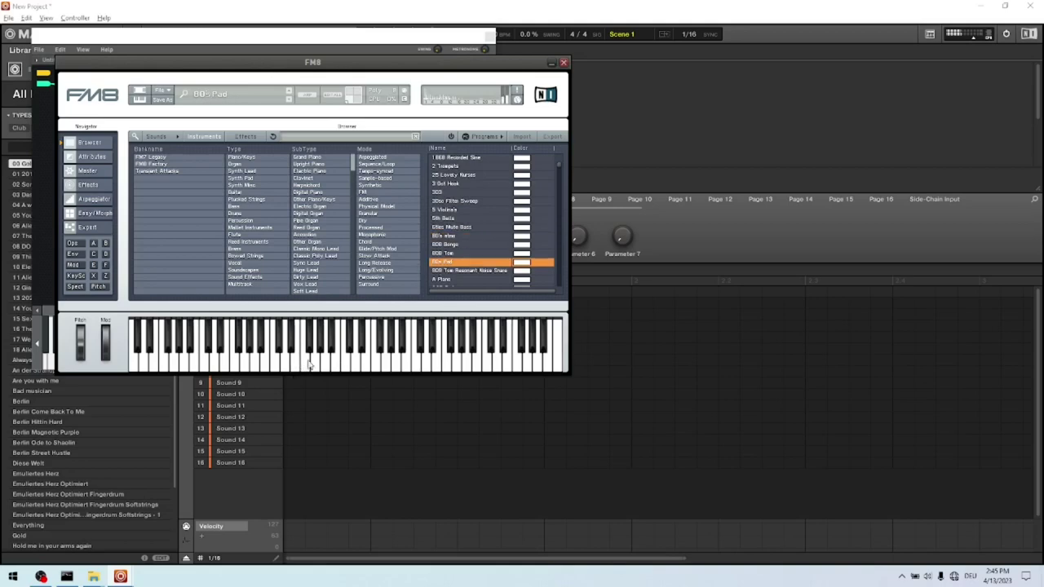
{"action": "left_click", "coordinate": [347, 365]}
Step: Close FM8, play several host keyboard notes to test chords and bass, and open Chordz setup
{"action": "left_click", "coordinate": [563, 63]}
{"action": "left_click", "coordinate": [193, 375]}
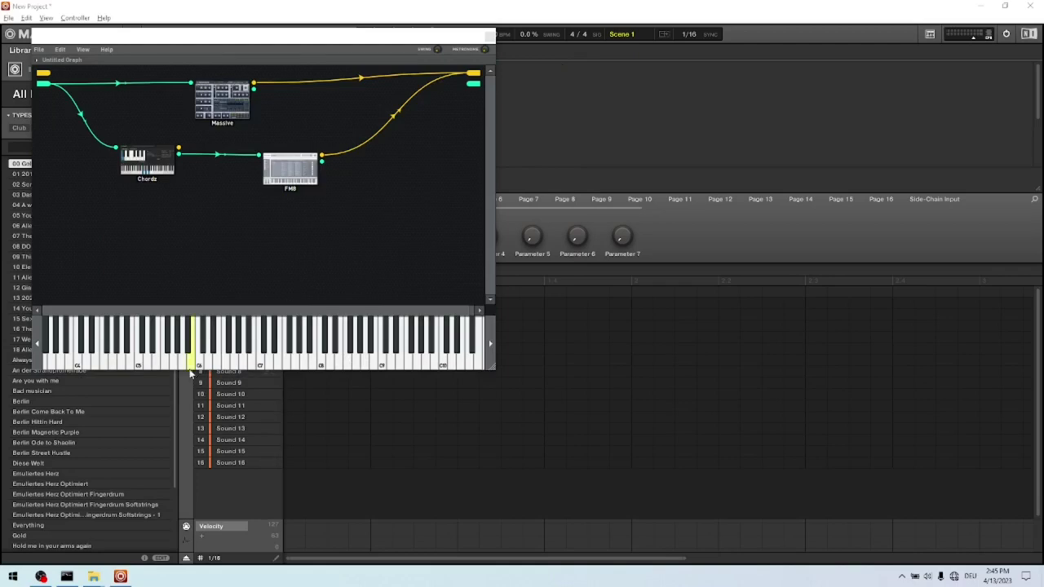
{"action": "left_click", "coordinate": [139, 367]}
{"action": "left_click", "coordinate": [144, 367]}
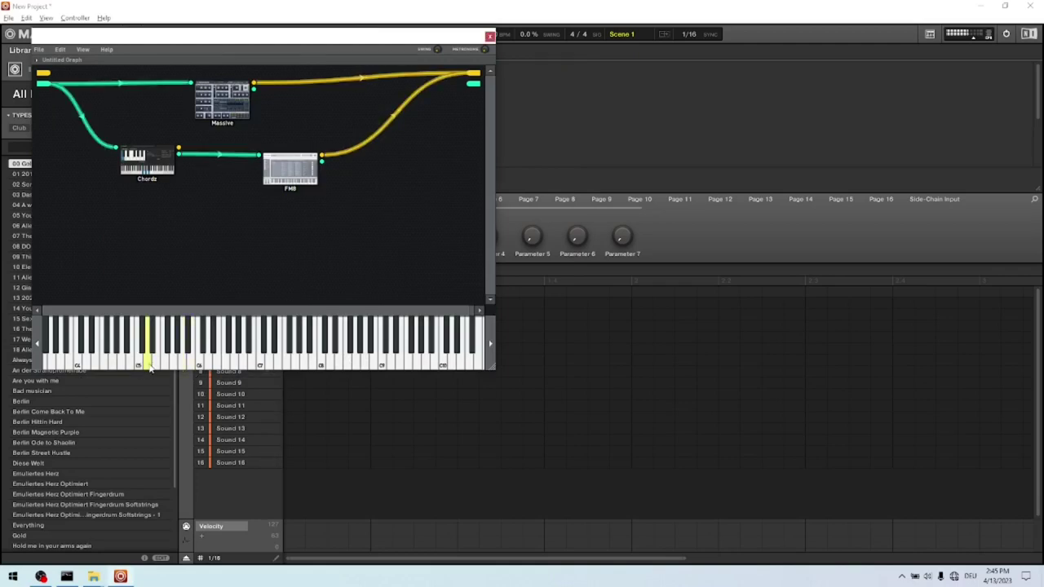
{"action": "left_click", "coordinate": [156, 368]}
{"action": "left_click", "coordinate": [163, 367]}
{"action": "left_click", "coordinate": [164, 369]}
{"action": "left_click", "coordinate": [175, 368]}
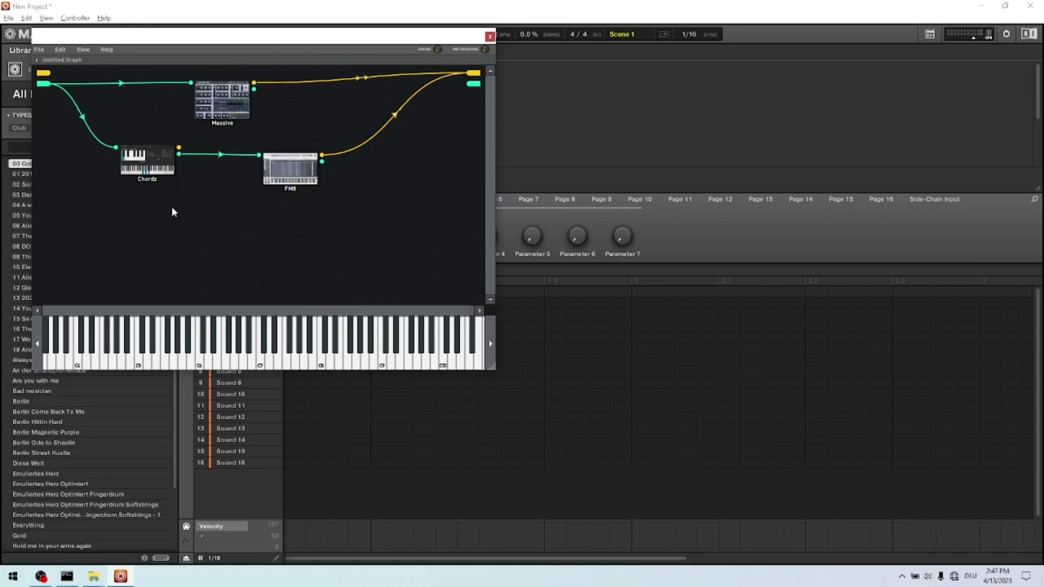
{"action": "double_click", "coordinate": [135, 167]}
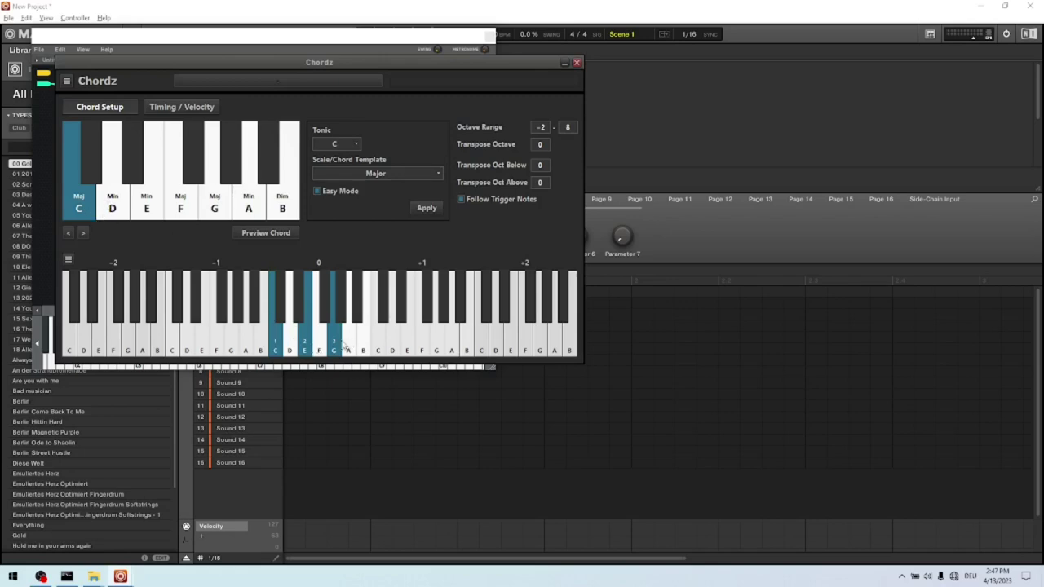
{"action": "left_click", "coordinate": [147, 210]}
{"action": "left_click", "coordinate": [186, 214]}
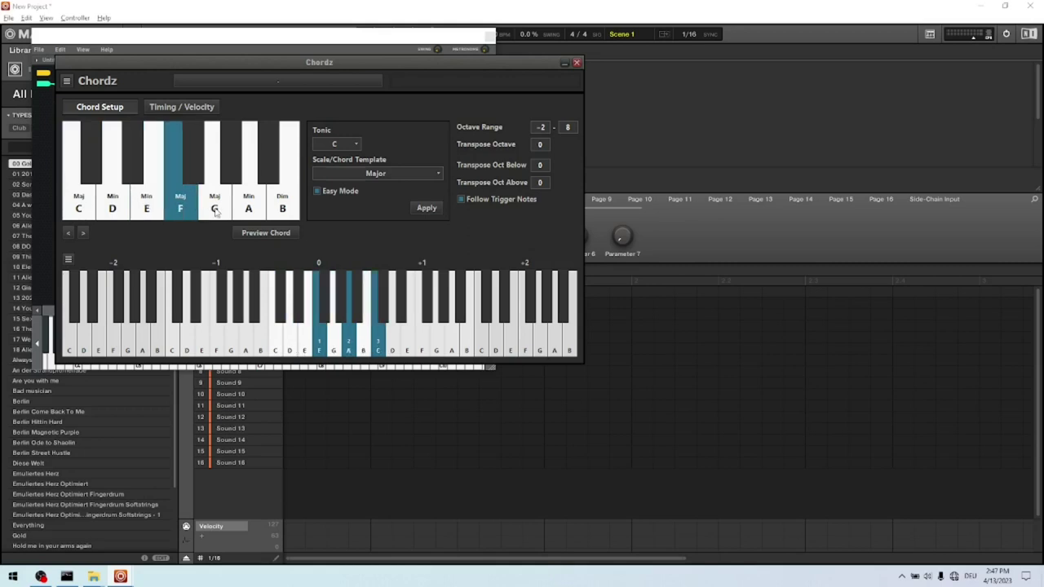
{"action": "left_click", "coordinate": [217, 212]}
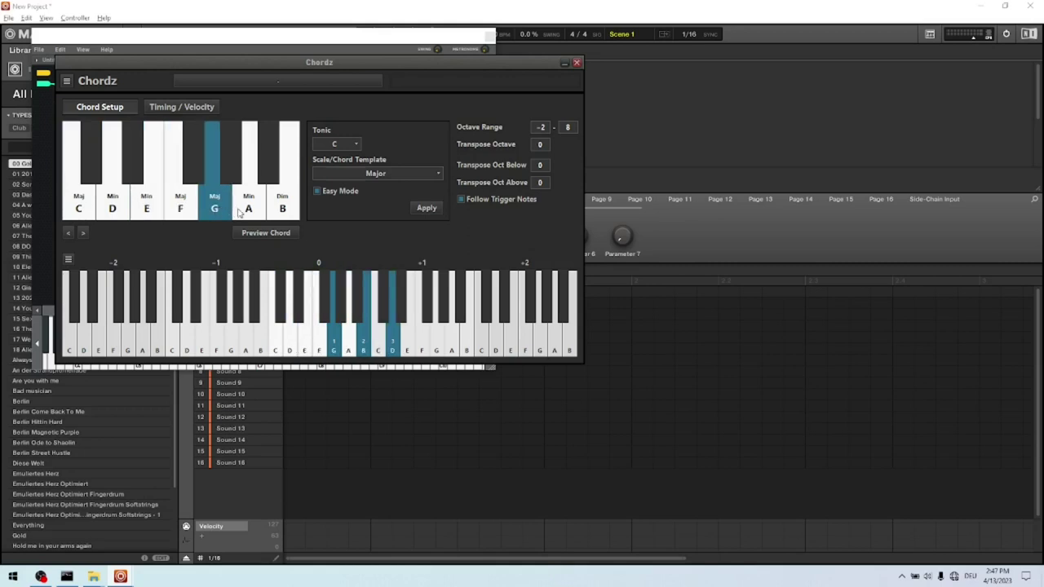
{"action": "left_click", "coordinate": [352, 349]}
{"action": "left_click", "coordinate": [348, 350]}
{"action": "left_click", "coordinate": [577, 64]}
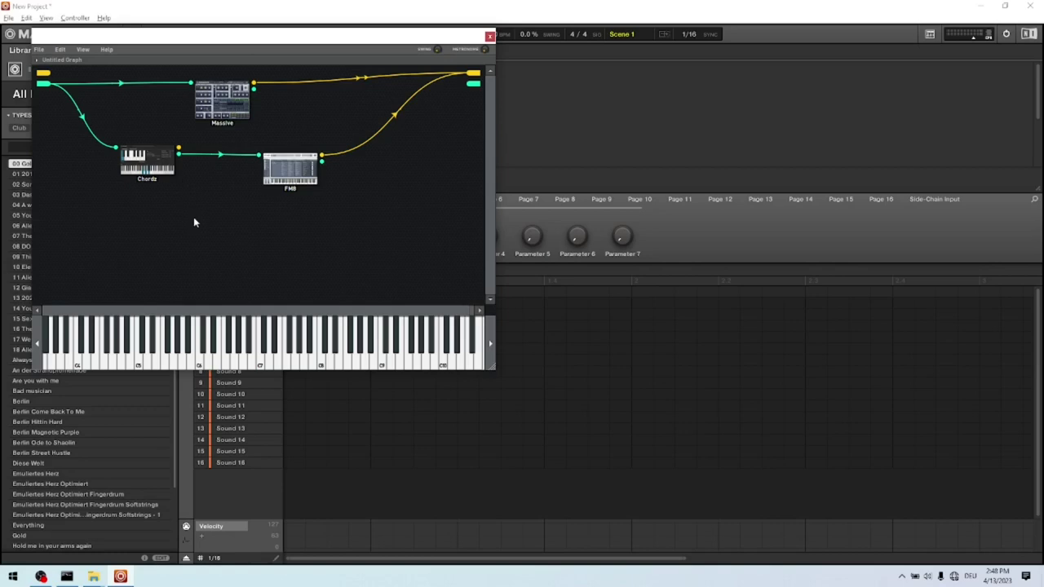
Step: Close the plugin graph and move IL Minihost Modular down to sound slot 13
{"action": "left_click", "coordinate": [489, 37]}
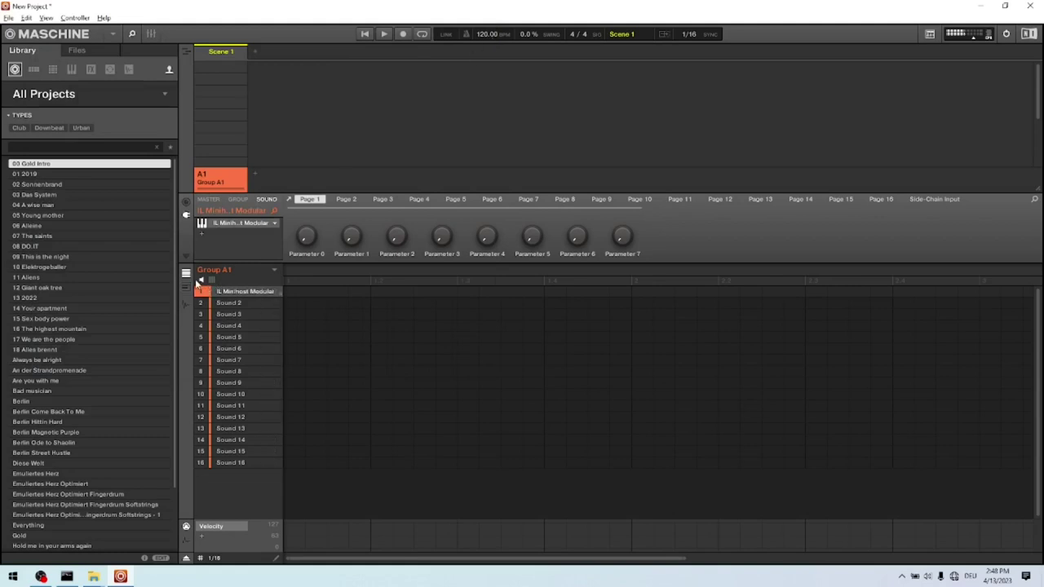
{"action": "left_click", "coordinate": [202, 281]}
{"action": "left_click_drag", "start_coordinate": [231, 295], "coordinate": [234, 439]}
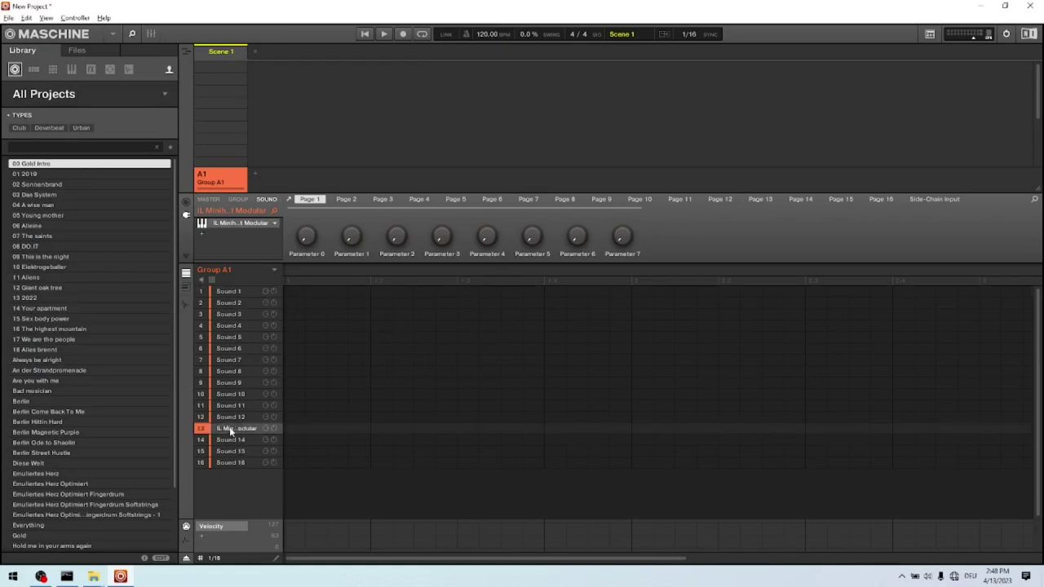
Step: Colour sound slots 13 and 14 red
{"action": "right_click", "coordinate": [231, 432]}
{"action": "mouse_move", "coordinate": [269, 350]}
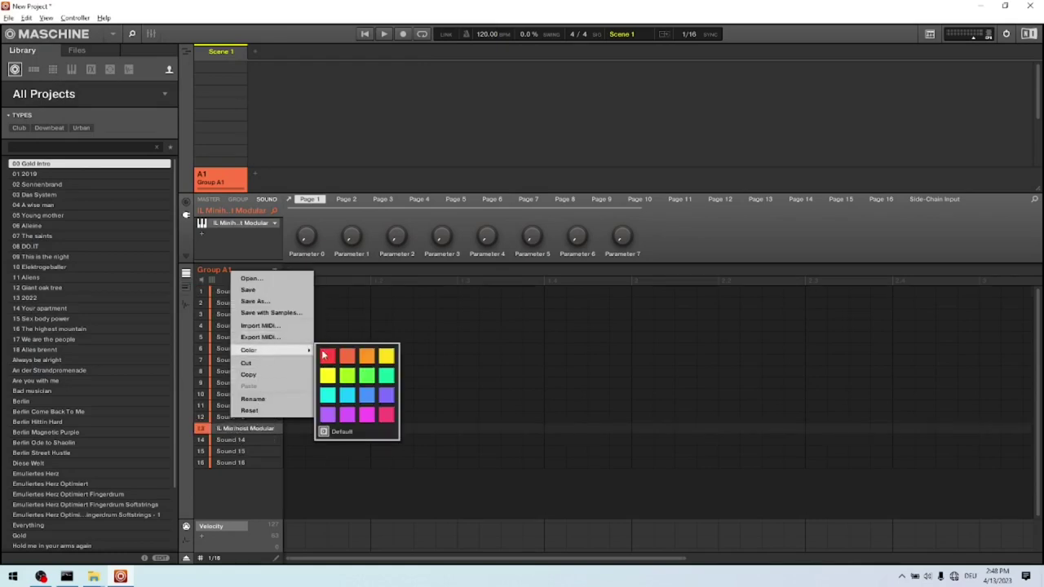
{"action": "left_click", "coordinate": [327, 357]}
{"action": "left_click", "coordinate": [234, 439]}
{"action": "right_click", "coordinate": [236, 441]}
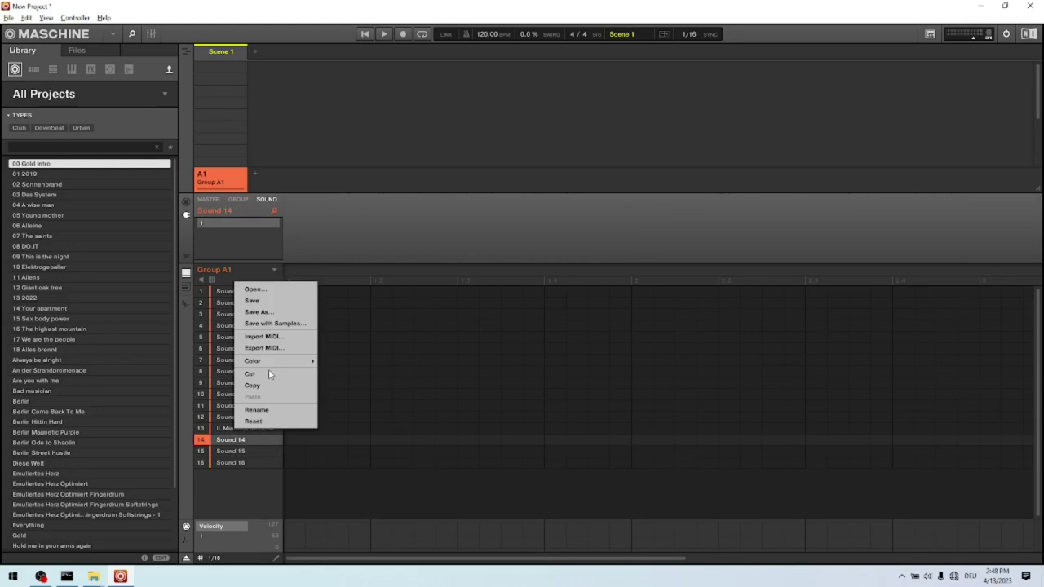
{"action": "left_click", "coordinate": [332, 367]}
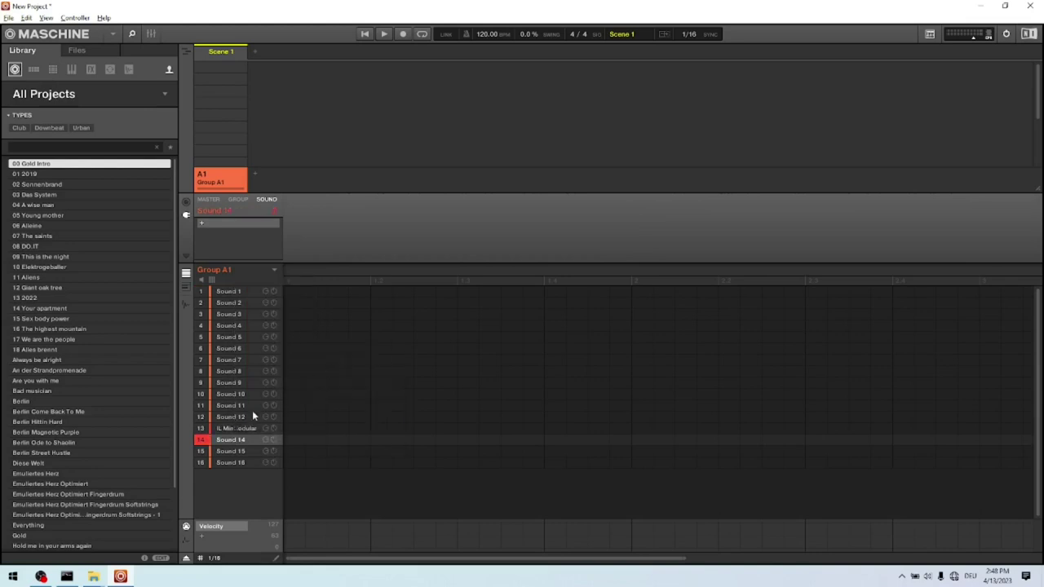
Step: Colour Sound 15 and Sound 16 red as well
{"action": "left_click", "coordinate": [237, 453]}
{"action": "right_click", "coordinate": [237, 456]}
{"action": "mouse_move", "coordinate": [278, 377]}
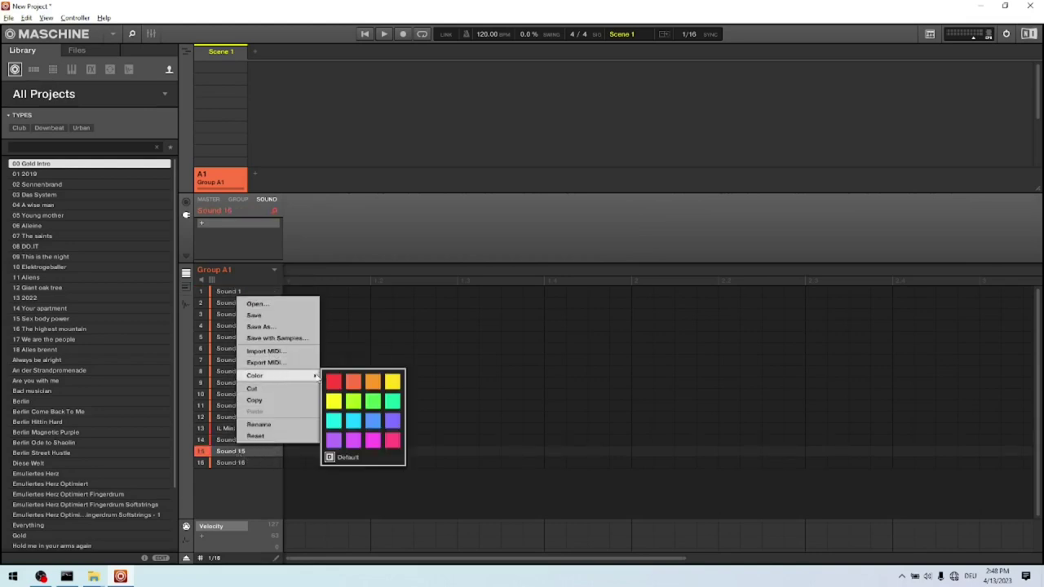
{"action": "left_click", "coordinate": [336, 384]}
{"action": "left_click", "coordinate": [226, 462]}
{"action": "right_click", "coordinate": [225, 462]}
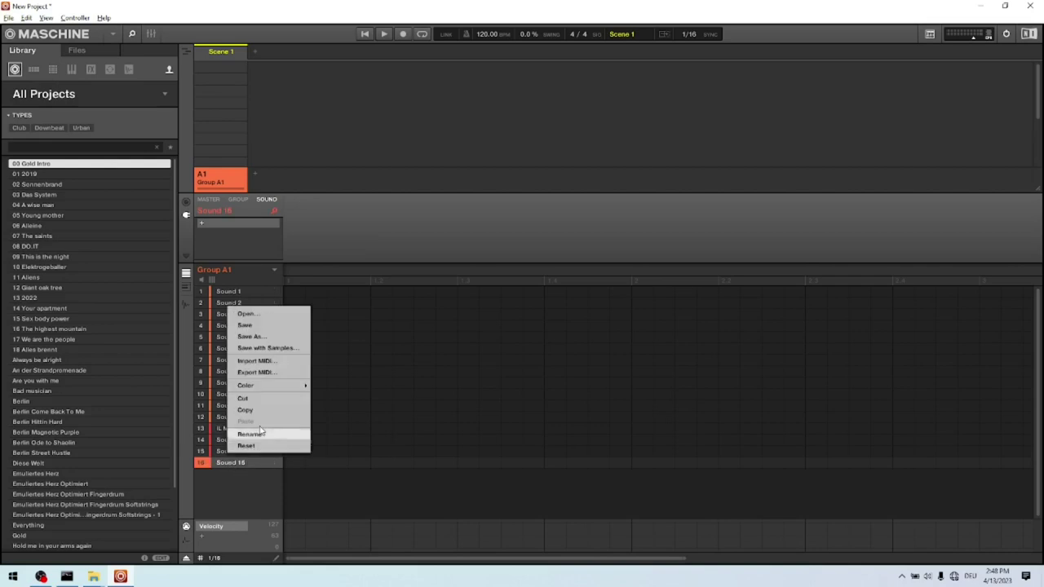
{"action": "mouse_move", "coordinate": [270, 384]}
{"action": "left_click", "coordinate": [330, 390]}
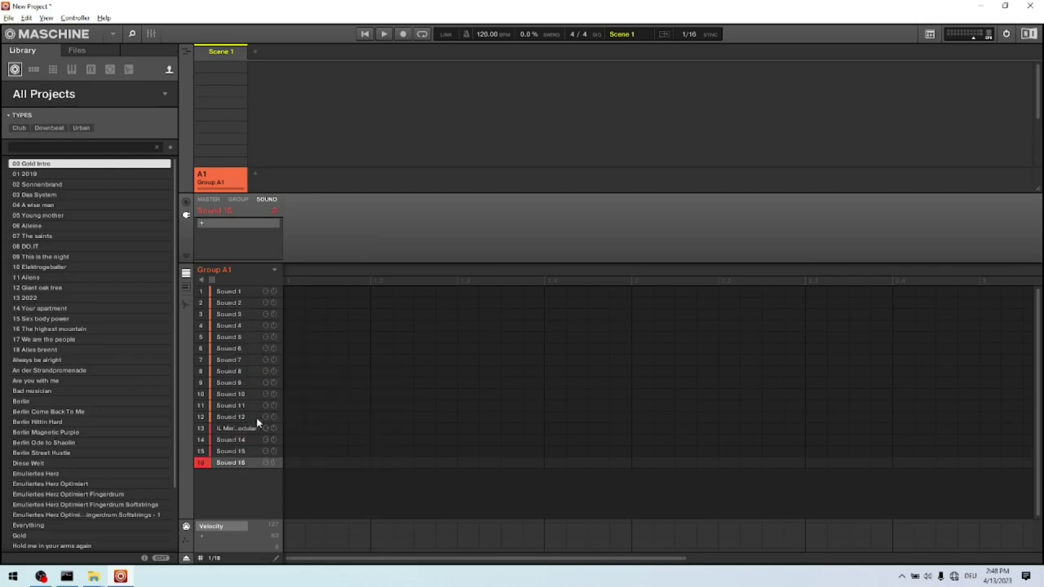
{"action": "left_click", "coordinate": [231, 441]}
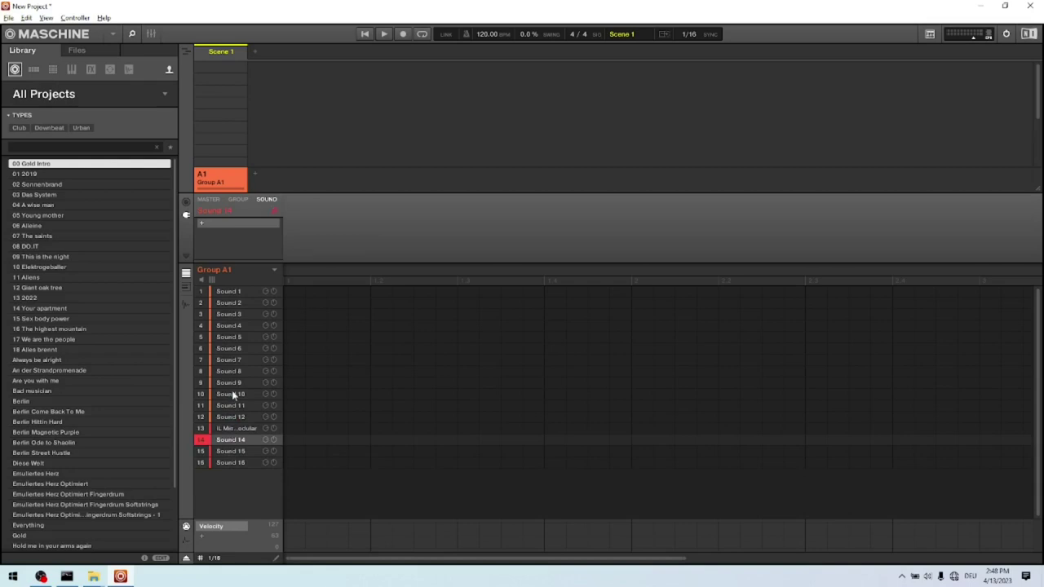
Step: Set Sound 14's MIDI output destination to S13 - IL Minihost Modular, channel 1, transpose 0
{"action": "left_click", "coordinate": [187, 204]}
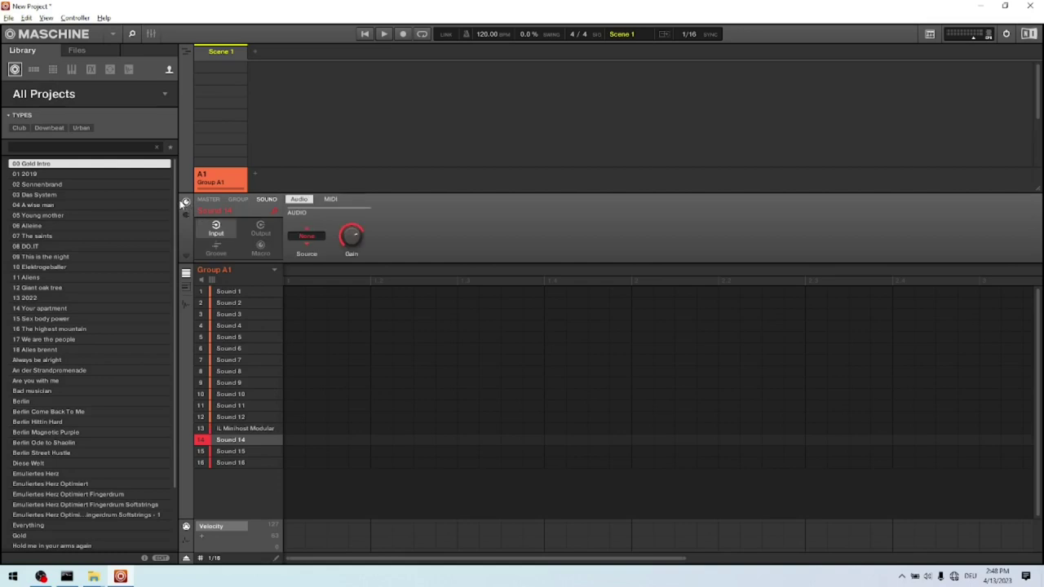
{"action": "left_click", "coordinate": [330, 199]}
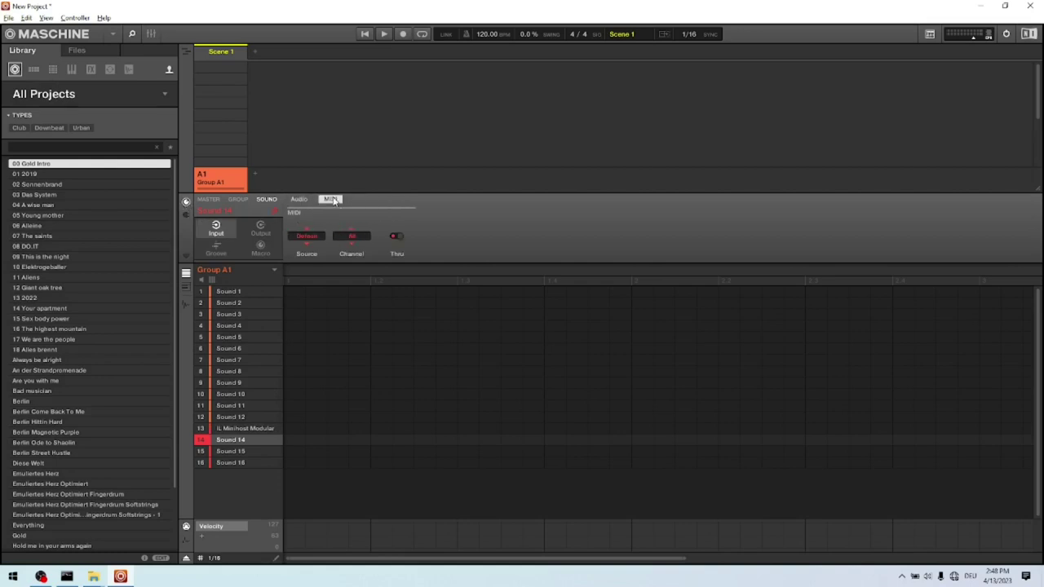
{"action": "left_click", "coordinate": [262, 230]}
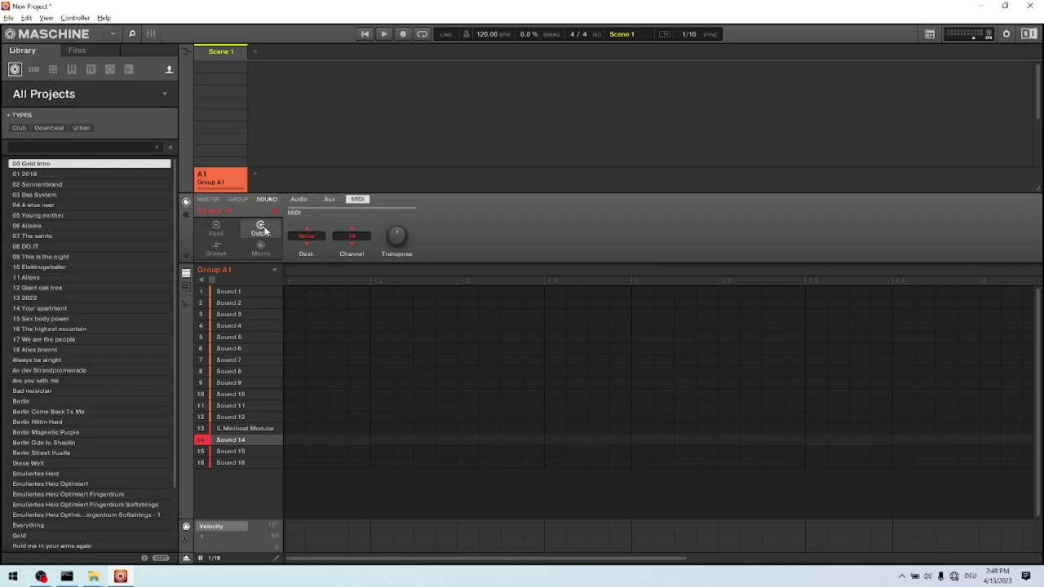
{"action": "left_click", "coordinate": [306, 236]}
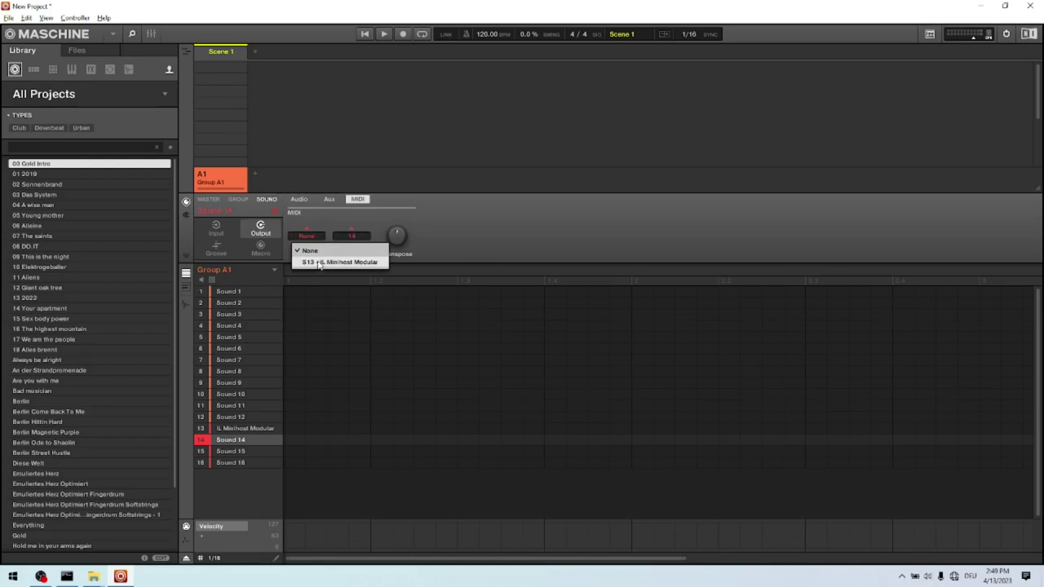
{"action": "left_click", "coordinate": [319, 262]}
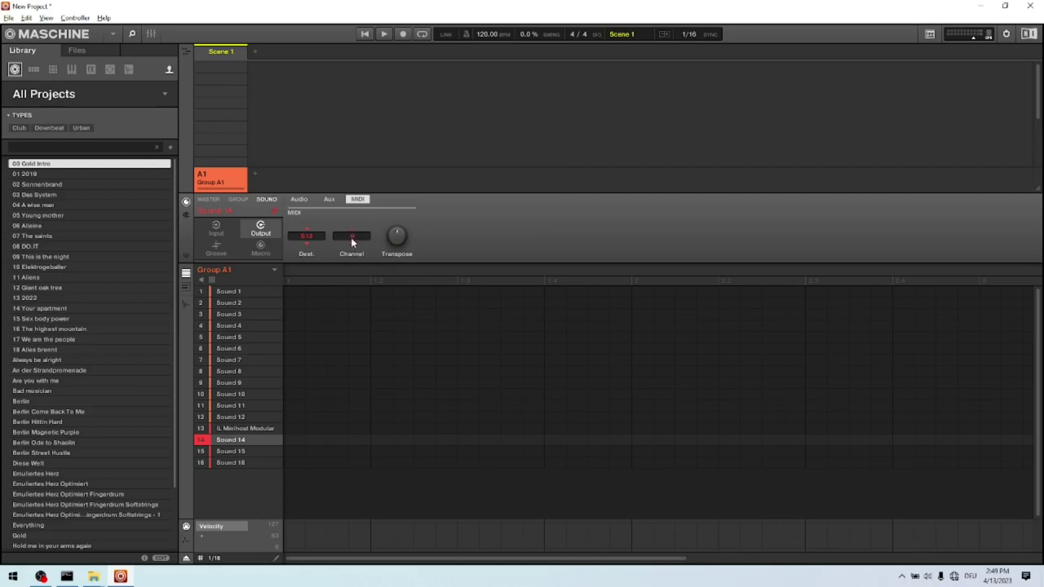
{"action": "mouse_move", "coordinate": [395, 235]}
{"action": "scroll", "coordinate": [397, 237], "scroll_direction": "up", "scroll_amount": 1}
Step: Route Sound 15's MIDI output to S13 IL Minihost Modular, then review slots 13–15
{"action": "left_click", "coordinate": [221, 451]}
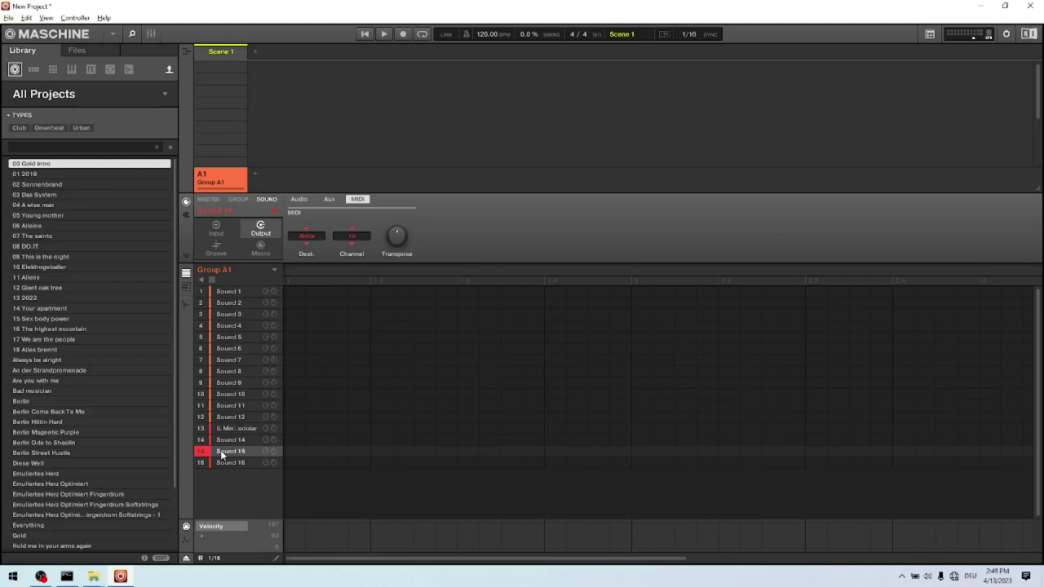
{"action": "left_click", "coordinate": [310, 237]}
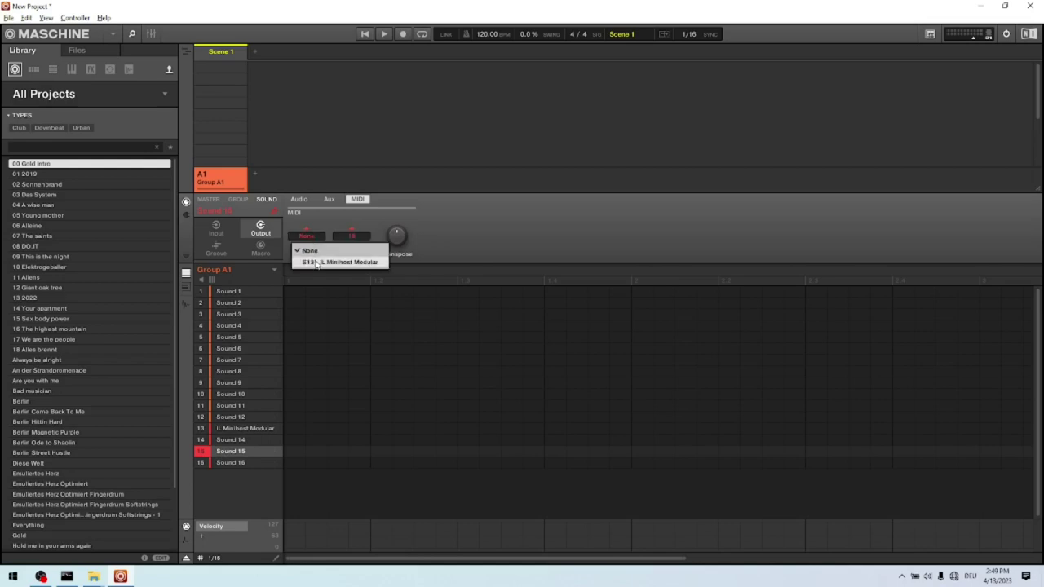
{"action": "left_click", "coordinate": [317, 262]}
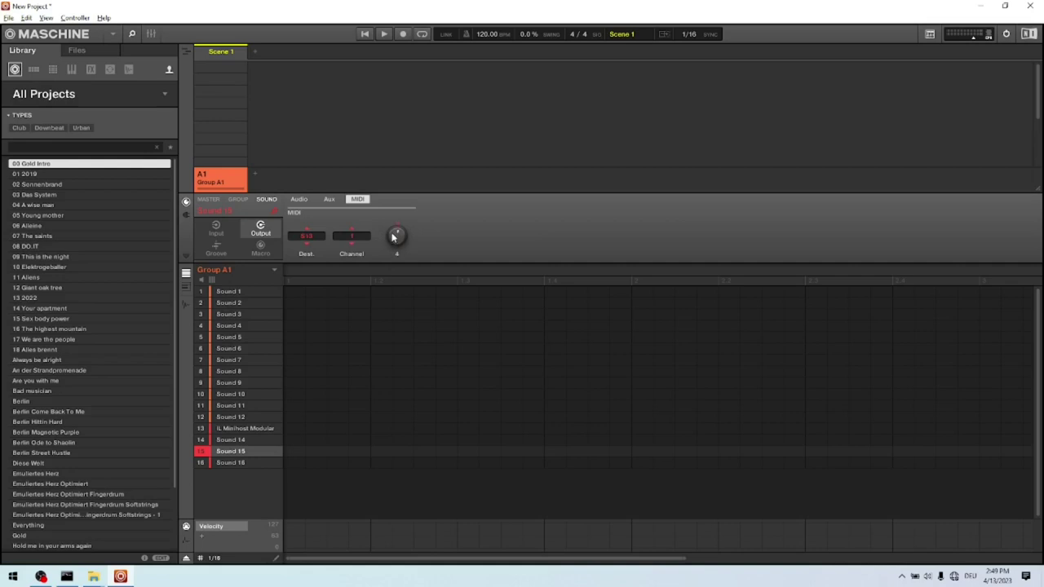
{"action": "left_click", "coordinate": [227, 430]}
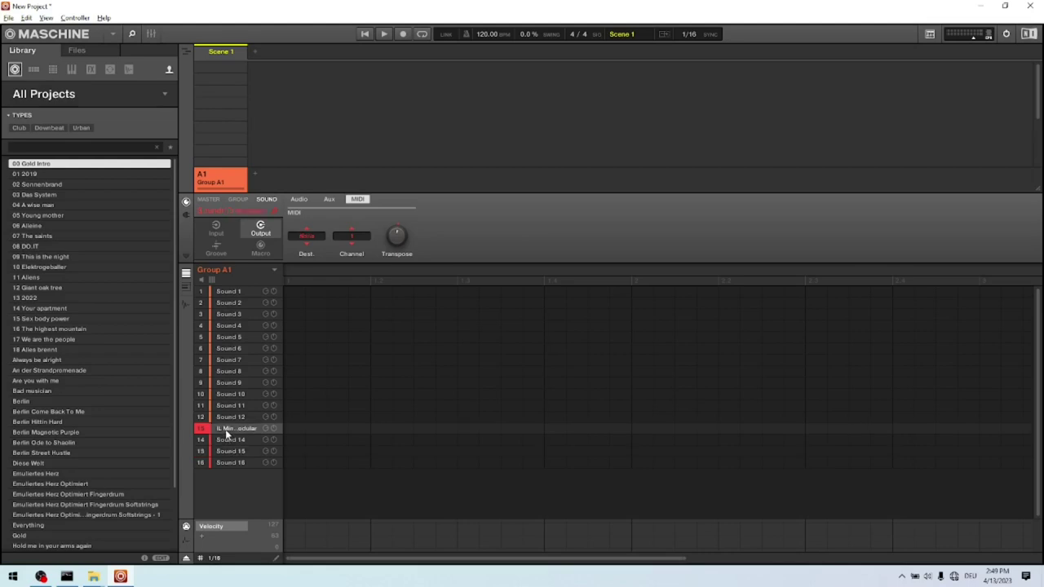
{"action": "left_click", "coordinate": [228, 441]}
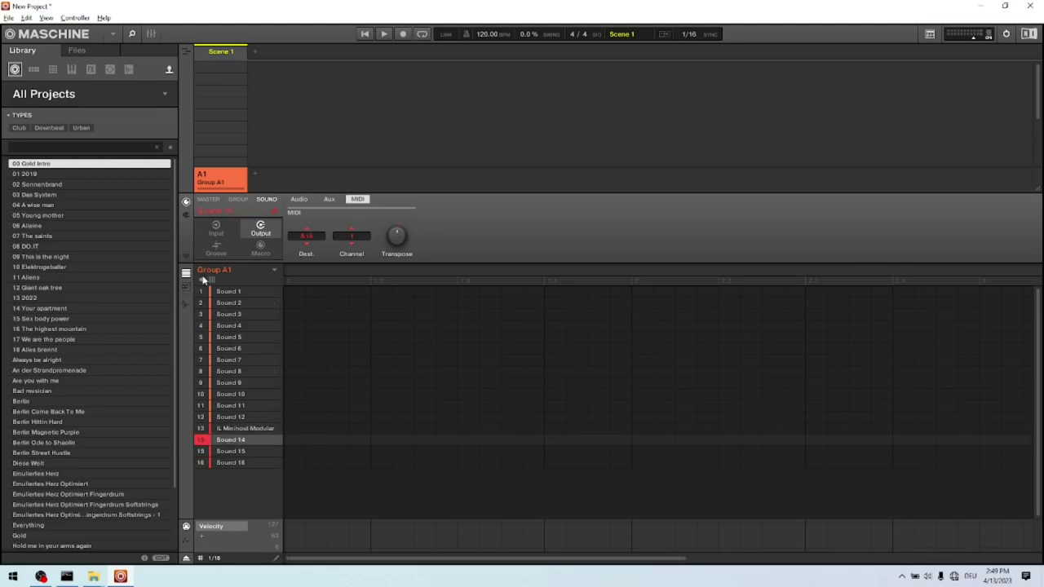
{"action": "left_click", "coordinate": [232, 430]}
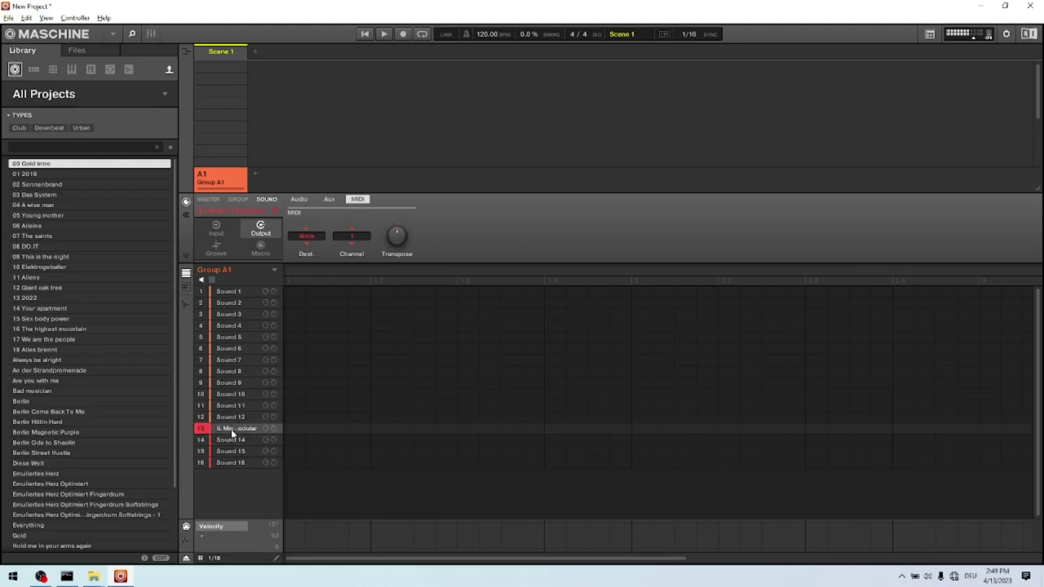
{"action": "left_click", "coordinate": [233, 441]}
{"action": "left_click", "coordinate": [236, 450]}
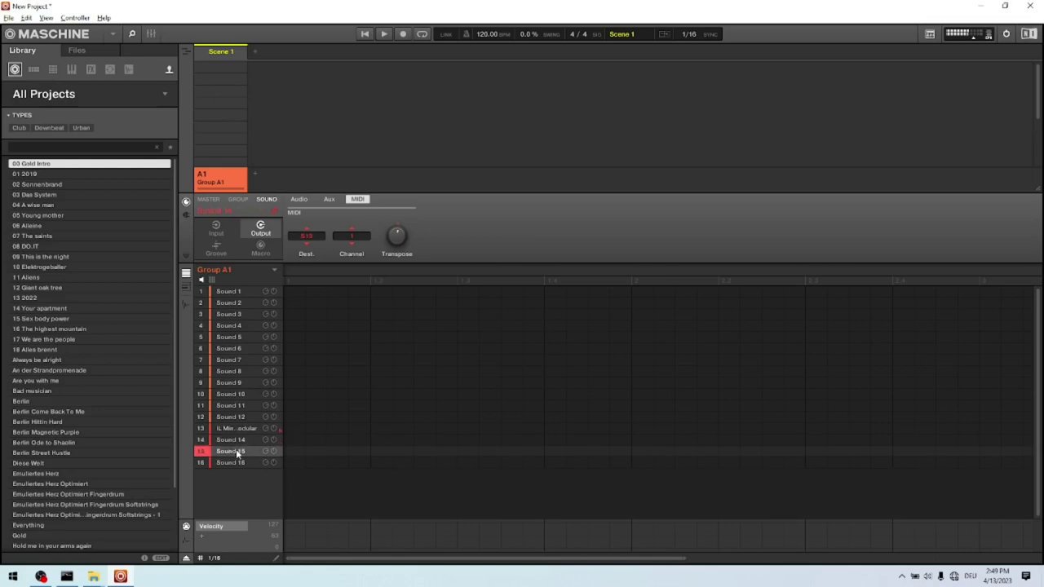
Step: Route Sound 16's MIDI output to the Minihost too and recheck slots 13–16
{"action": "left_click", "coordinate": [237, 461]}
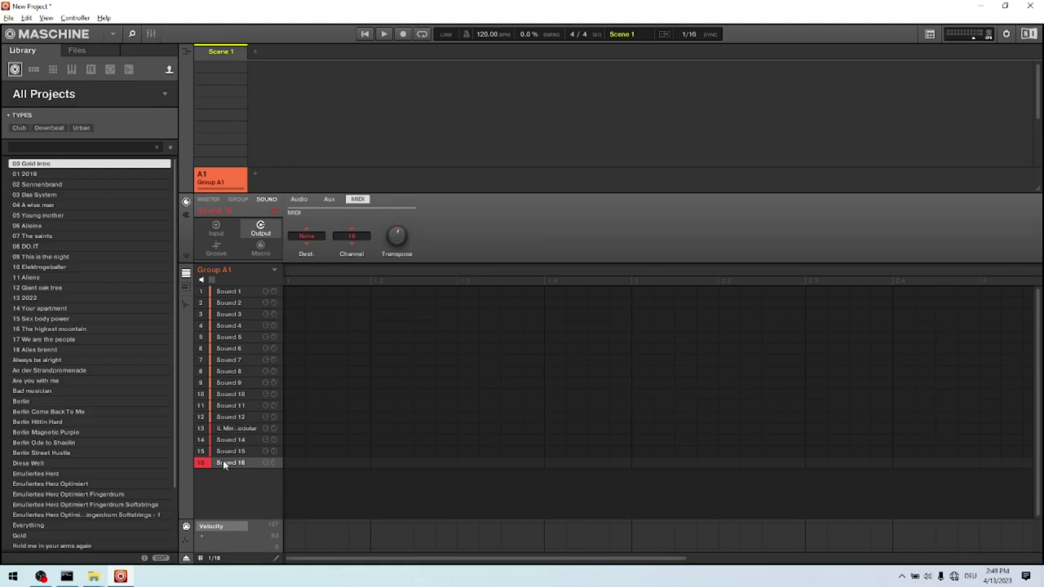
{"action": "scroll", "coordinate": [401, 236], "scroll_direction": "up", "scroll_amount": 1}
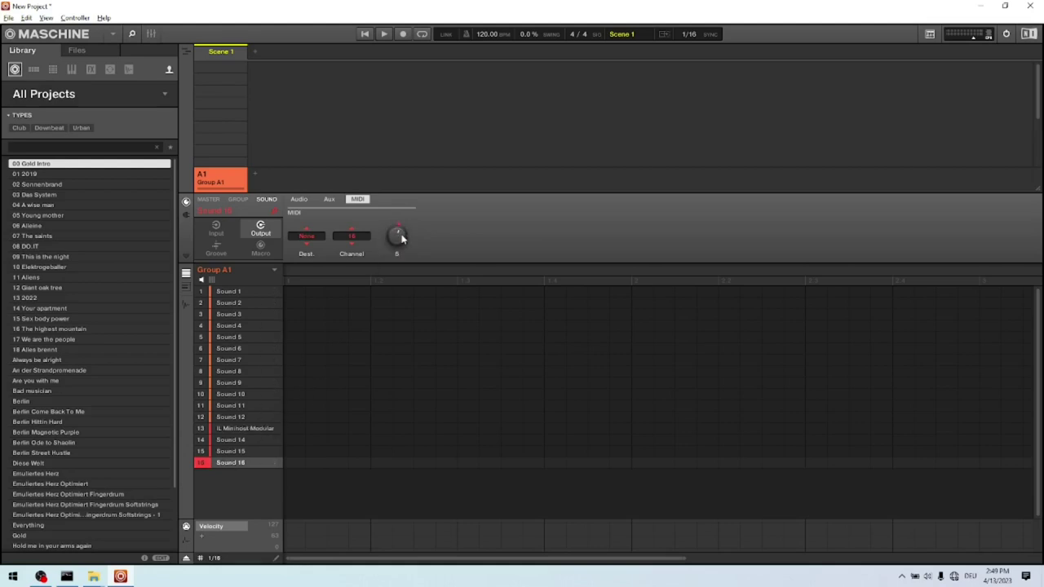
{"action": "left_click", "coordinate": [306, 236]}
{"action": "left_click", "coordinate": [314, 261]}
{"action": "left_click", "coordinate": [229, 429]}
{"action": "left_click", "coordinate": [231, 441]}
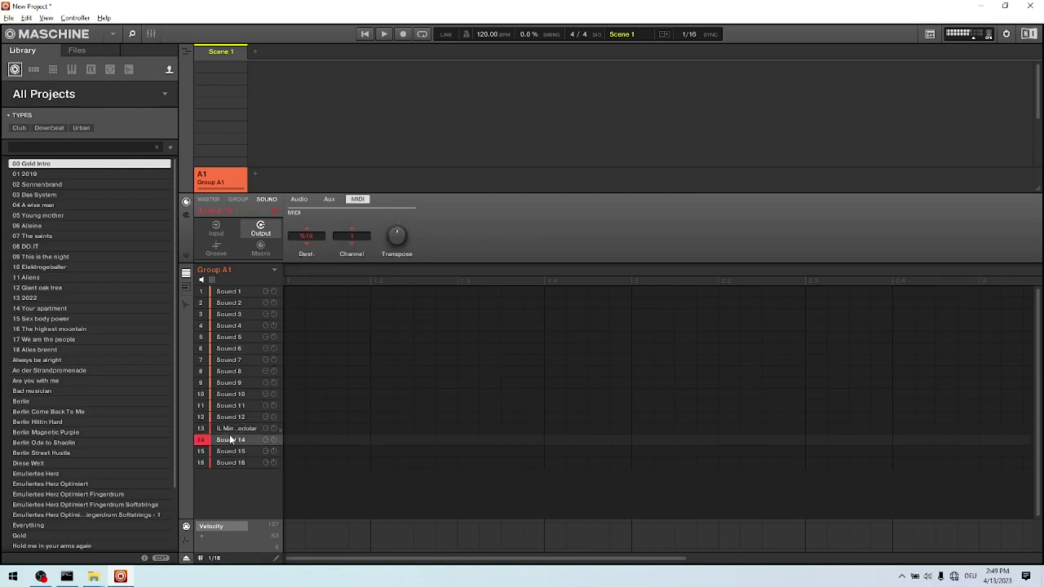
{"action": "left_click", "coordinate": [231, 451]}
{"action": "left_click", "coordinate": [234, 463]}
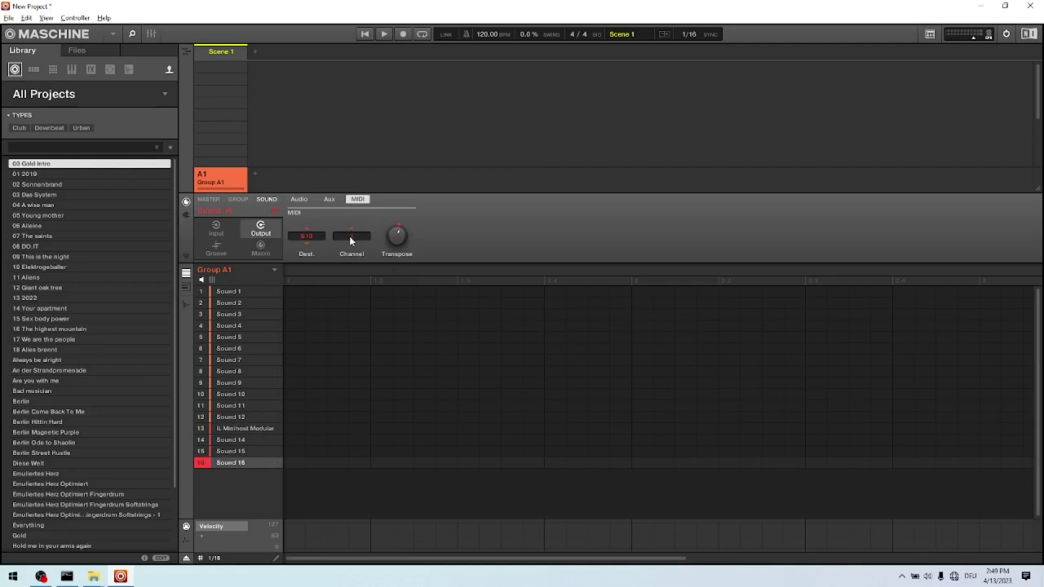
{"action": "left_click", "coordinate": [231, 293]}
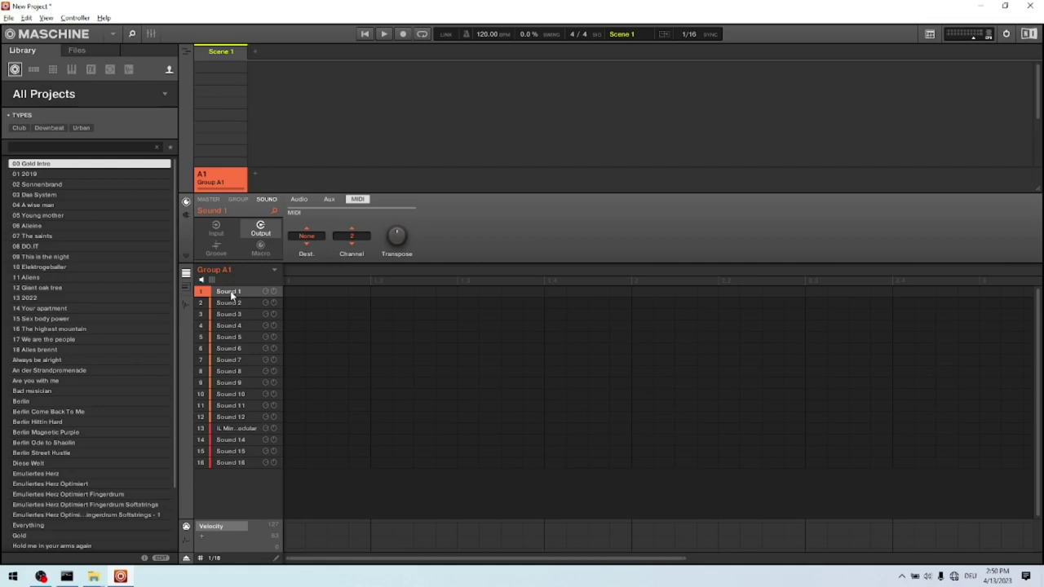
Step: Filter library one-shots to Drums > Kick and load Kick 41st 1 into Sound 1
{"action": "left_click", "coordinate": [128, 70]}
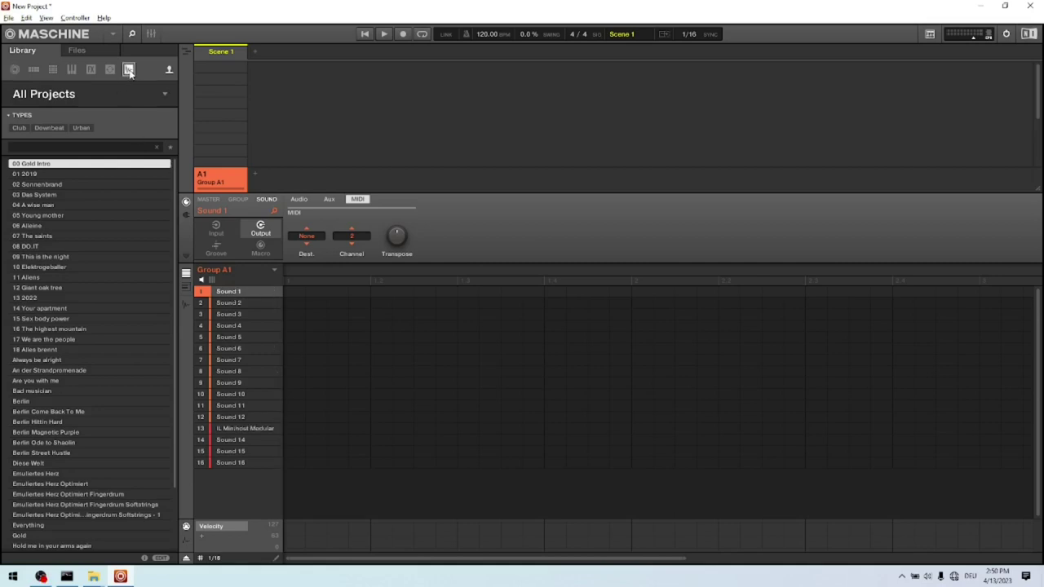
{"action": "left_click", "coordinate": [168, 72]}
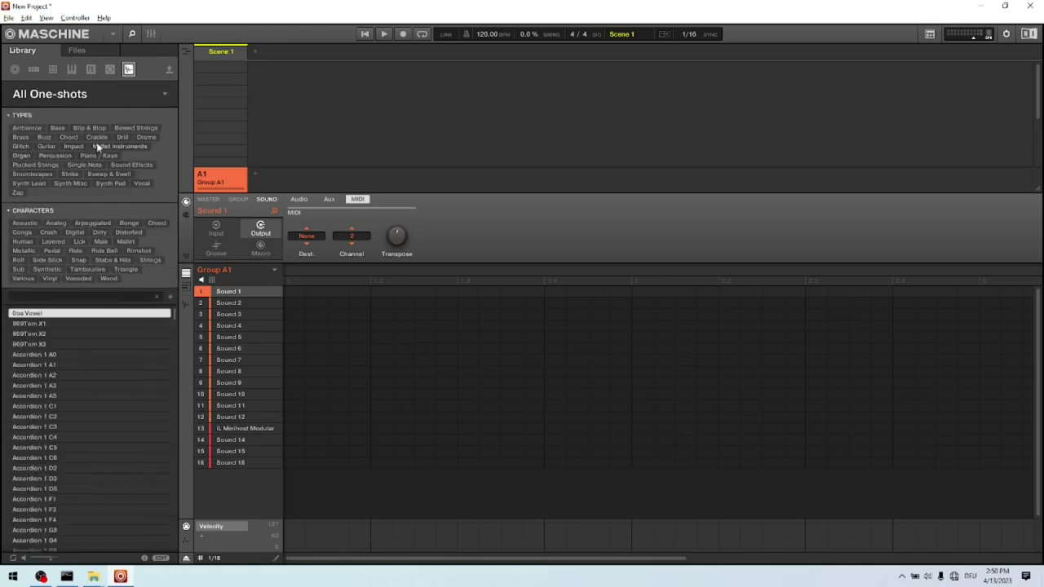
{"action": "left_click", "coordinate": [146, 138]}
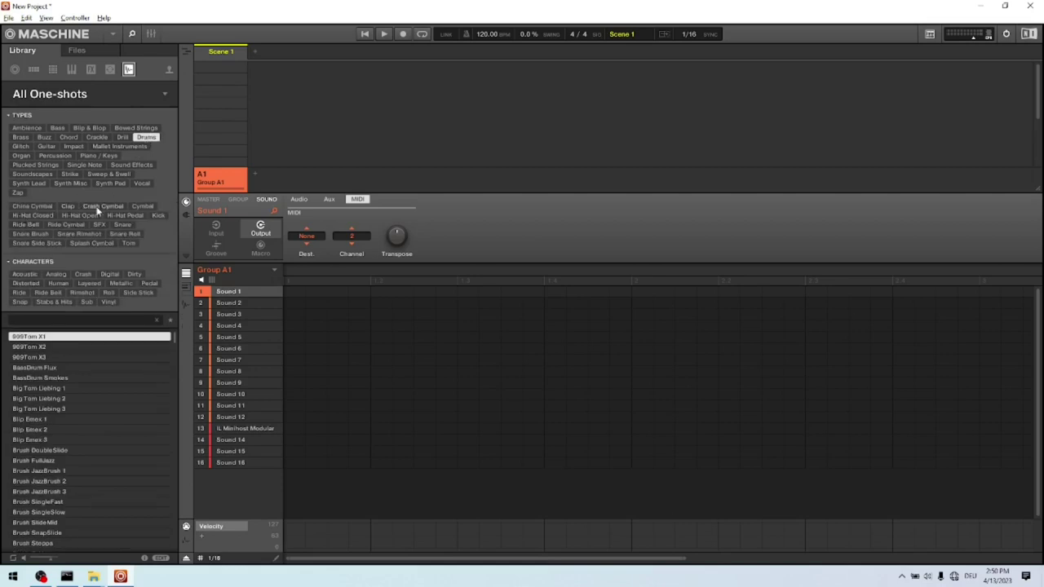
{"action": "left_click", "coordinate": [156, 215]}
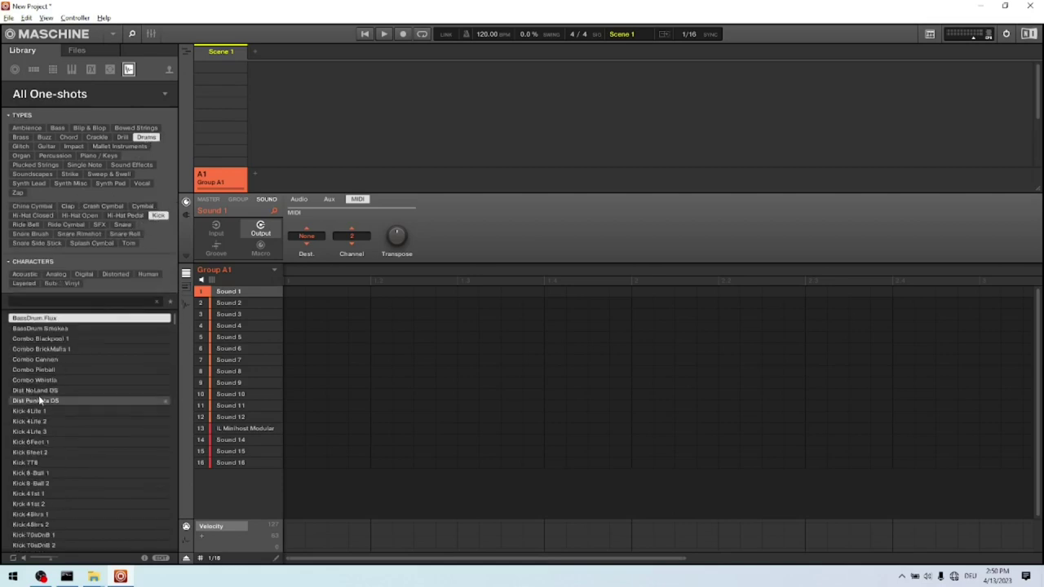
{"action": "double_click", "coordinate": [33, 494]}
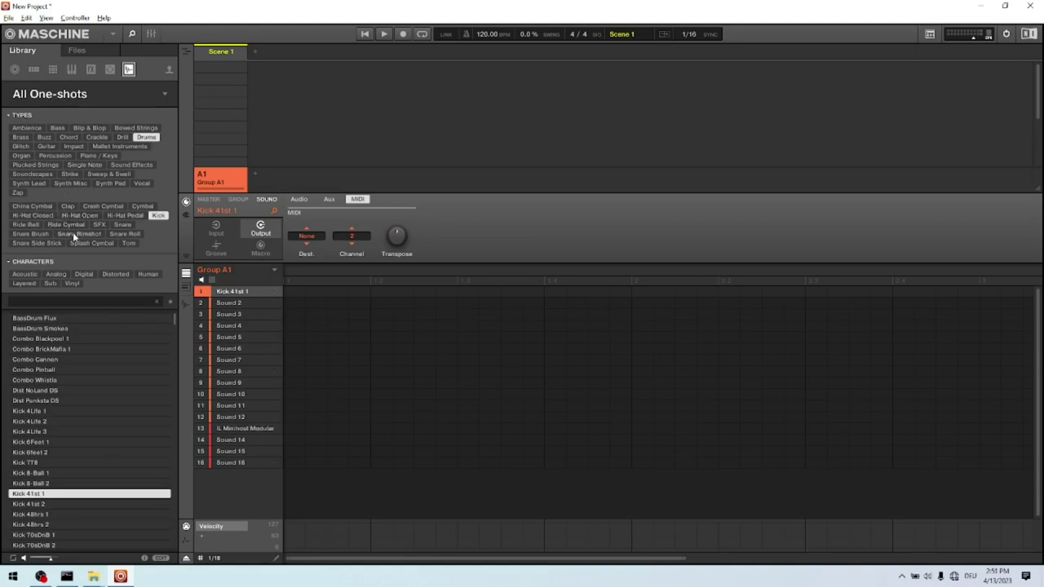
Step: Place the Rim Arsenic snare in slot 2 and ClosedHH 7T8 hi-hat in slot 3
{"action": "left_click", "coordinate": [122, 224]}
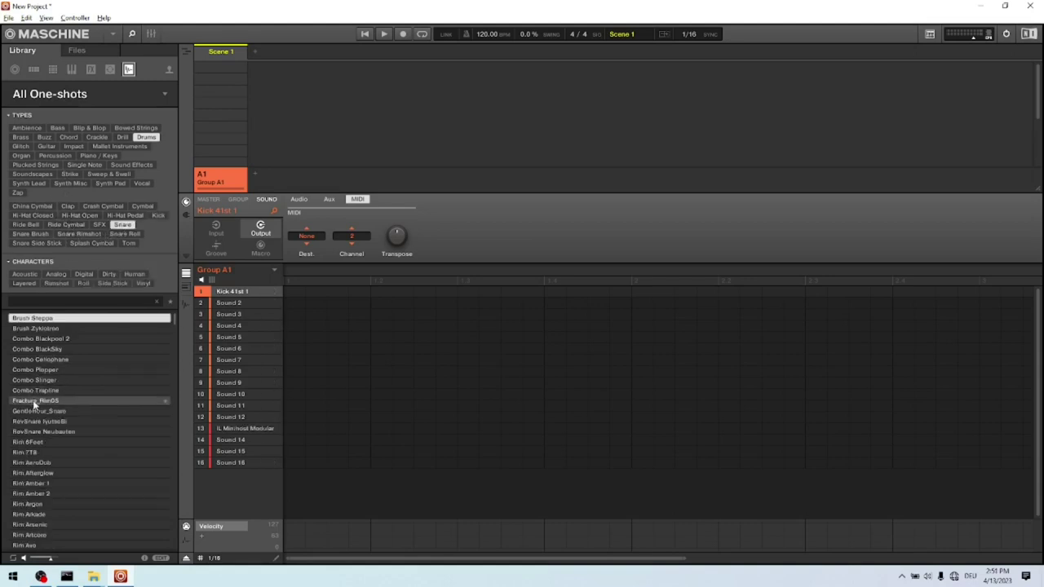
{"action": "left_click", "coordinate": [37, 525]}
{"action": "left_click_drag", "start_coordinate": [37, 524], "coordinate": [225, 305]}
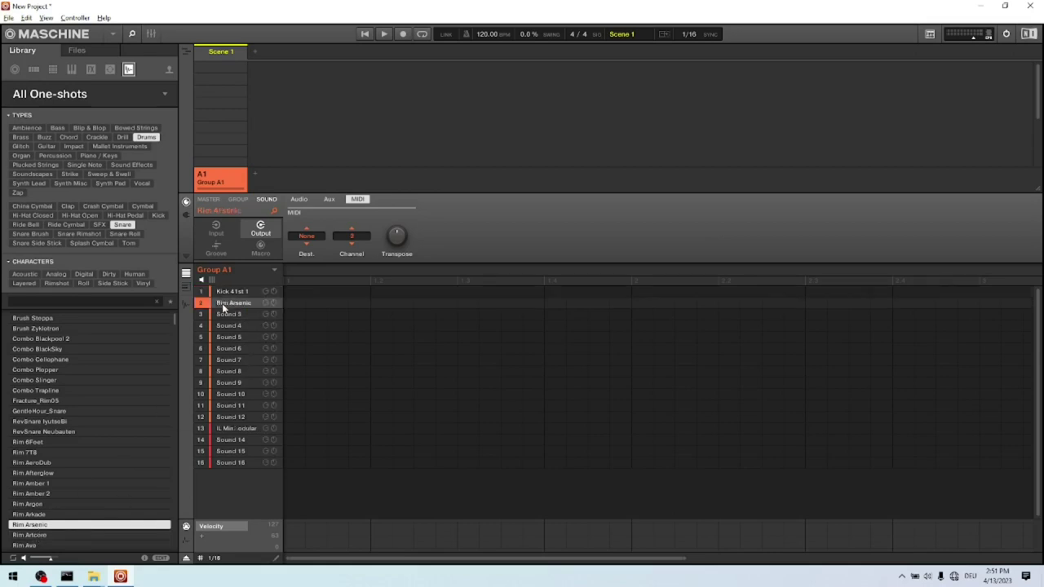
{"action": "left_click", "coordinate": [26, 216]}
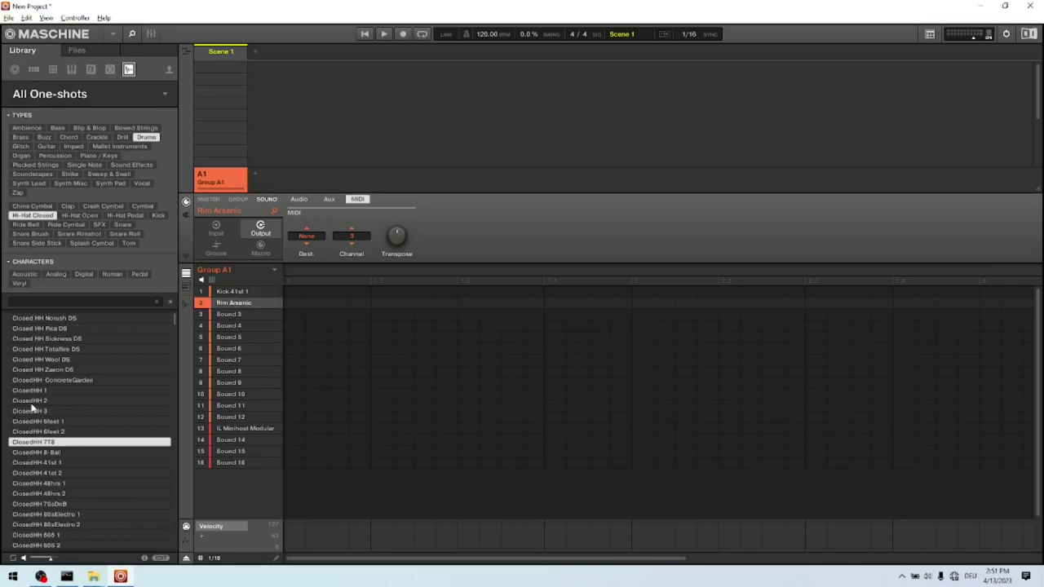
{"action": "left_click_drag", "start_coordinate": [41, 445], "coordinate": [236, 311]}
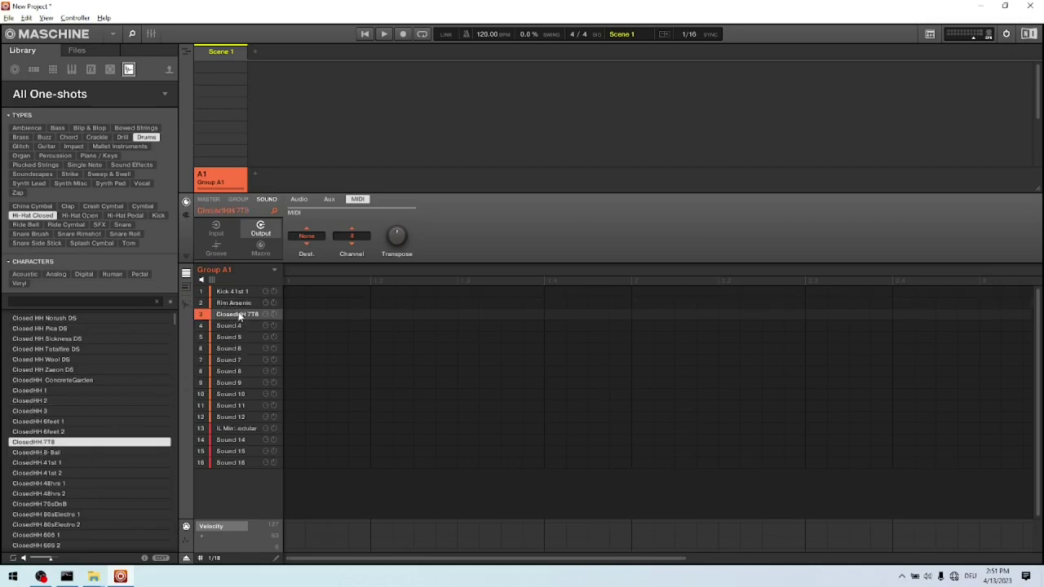